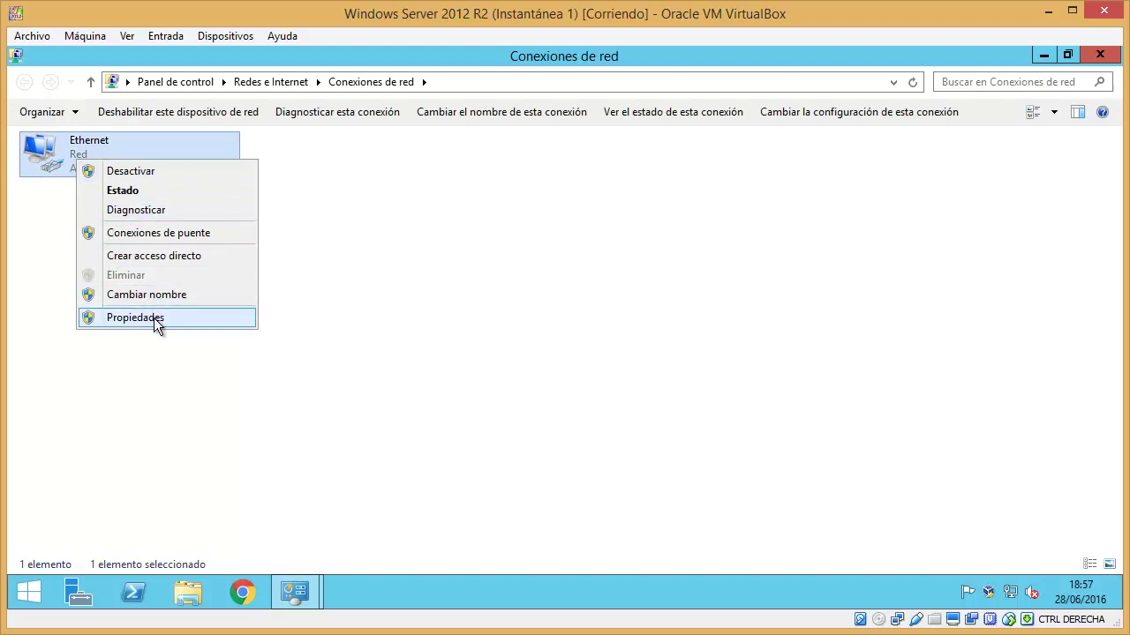
- Check the Ethernet adapter's static IPv4 settings (192.158.158.201, DNS 8.8.8.8/8.8.4.4), then close the network windows
left_click(153, 318)
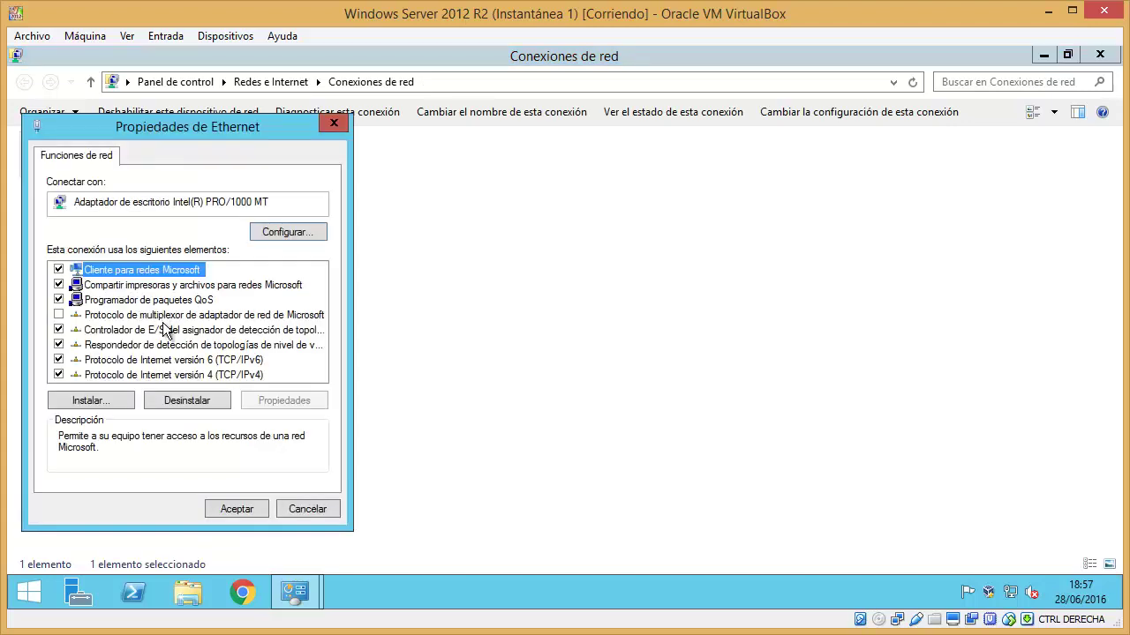
double_click(172, 376)
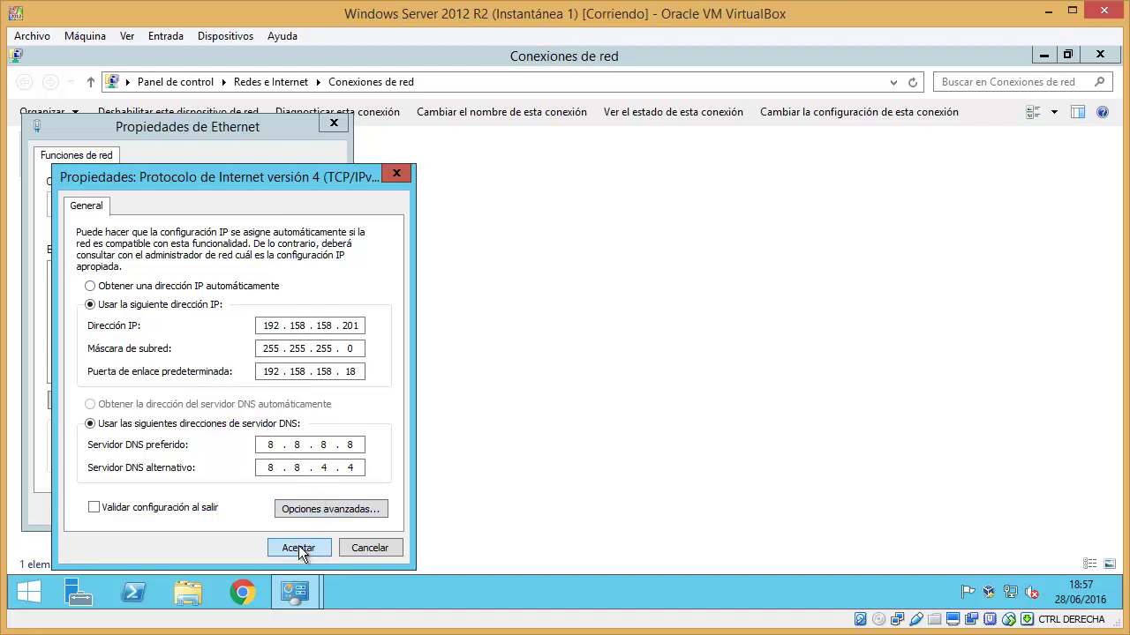
left_click(348, 547)
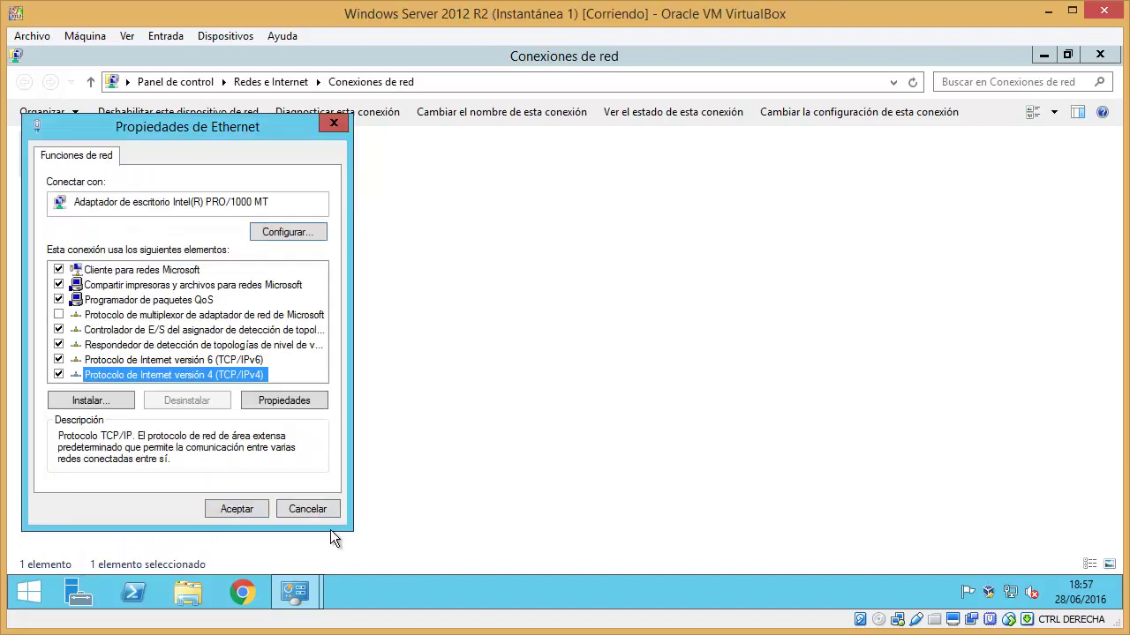
left_click(323, 511)
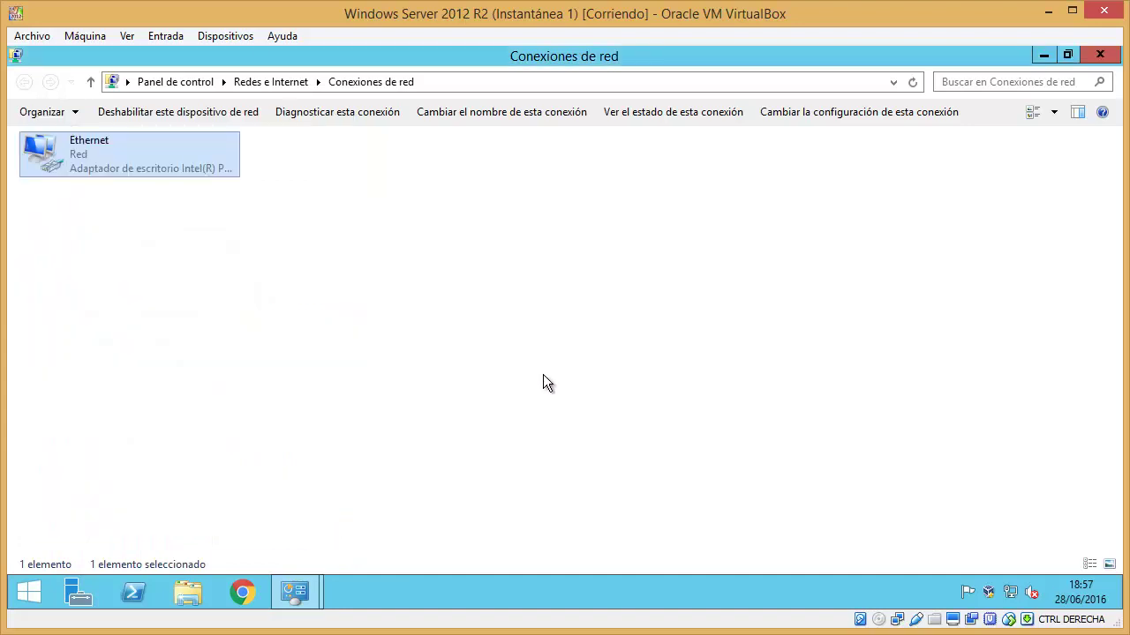
left_click(1100, 55)
left_click(1100, 54)
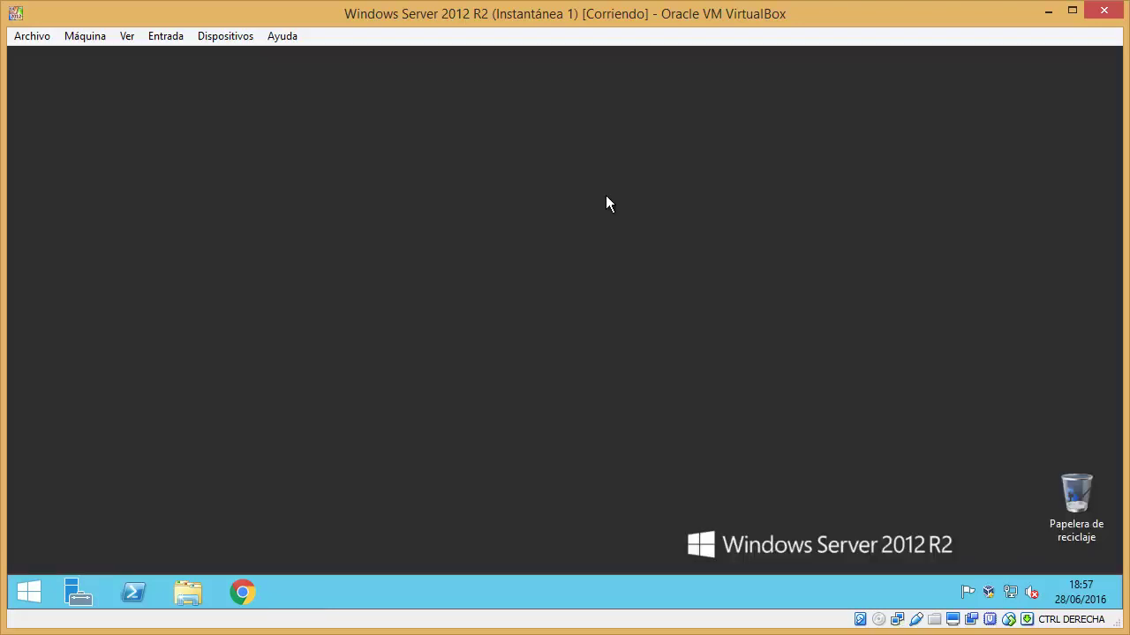
- Launch Server Manager and start Agregar roles y características from Administrar, retrying after the data-collection notice
left_click(77, 593)
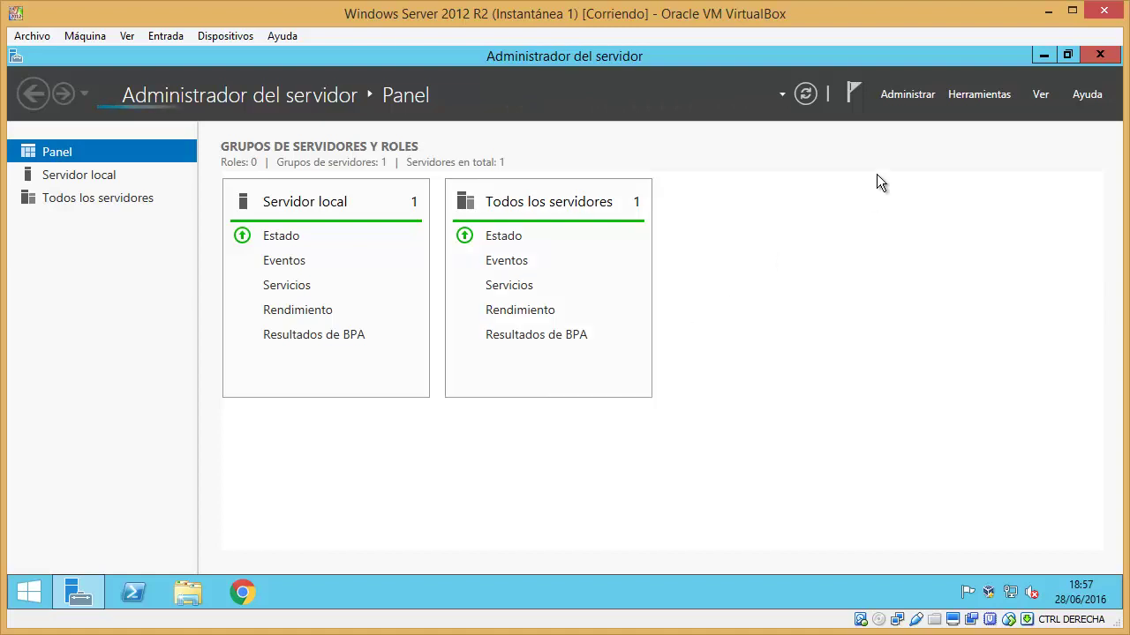
left_click(913, 95)
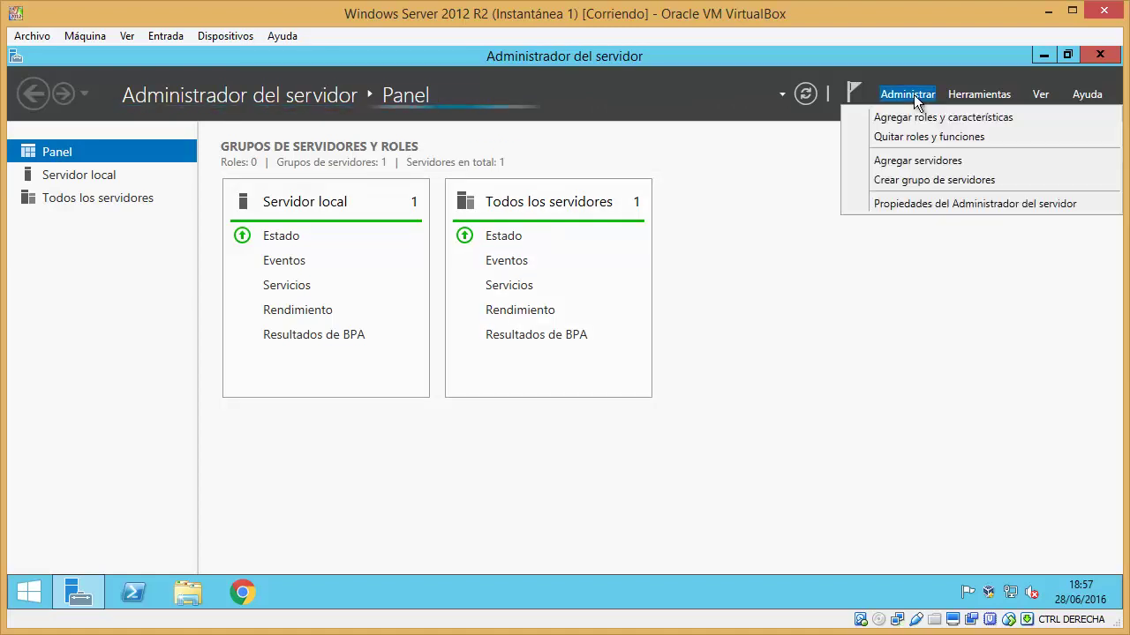
left_click(1032, 116)
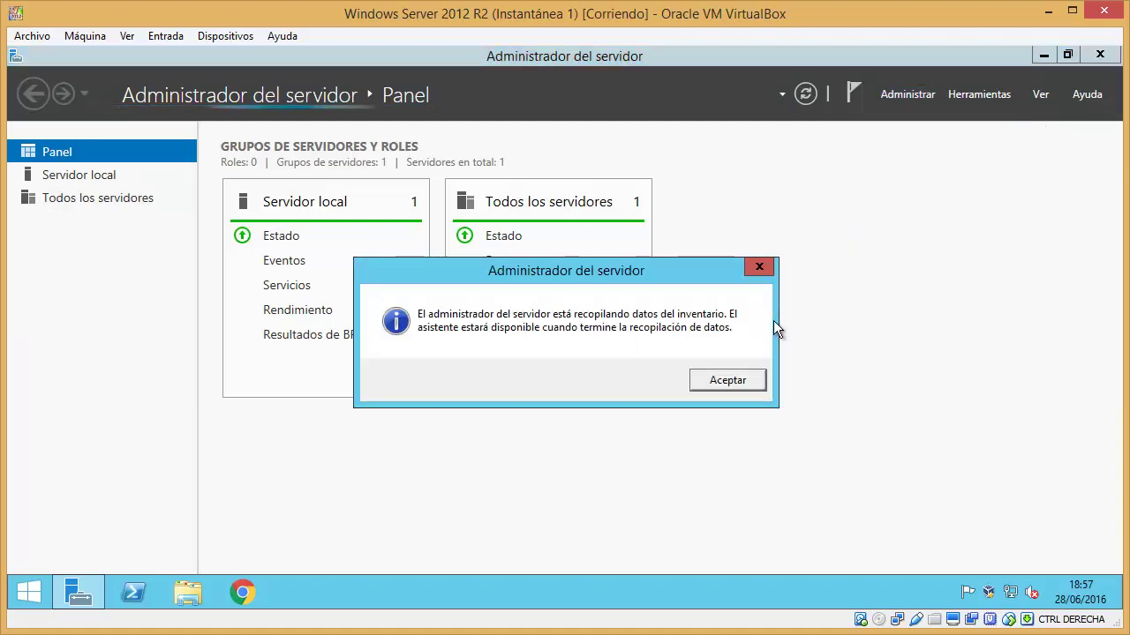
left_click(739, 378)
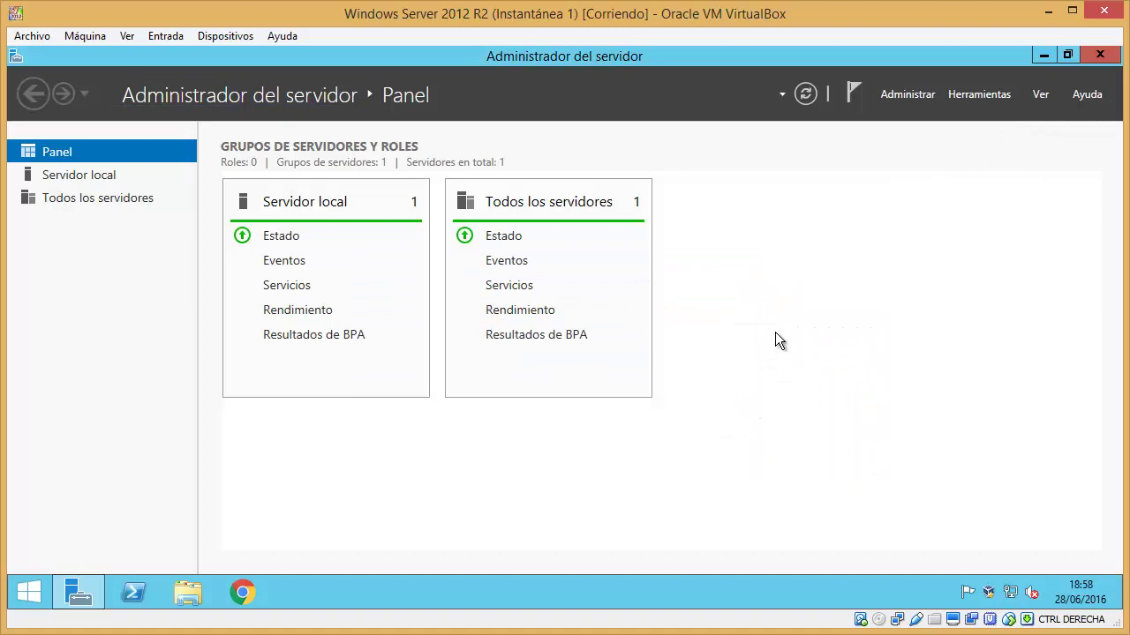
left_click(909, 97)
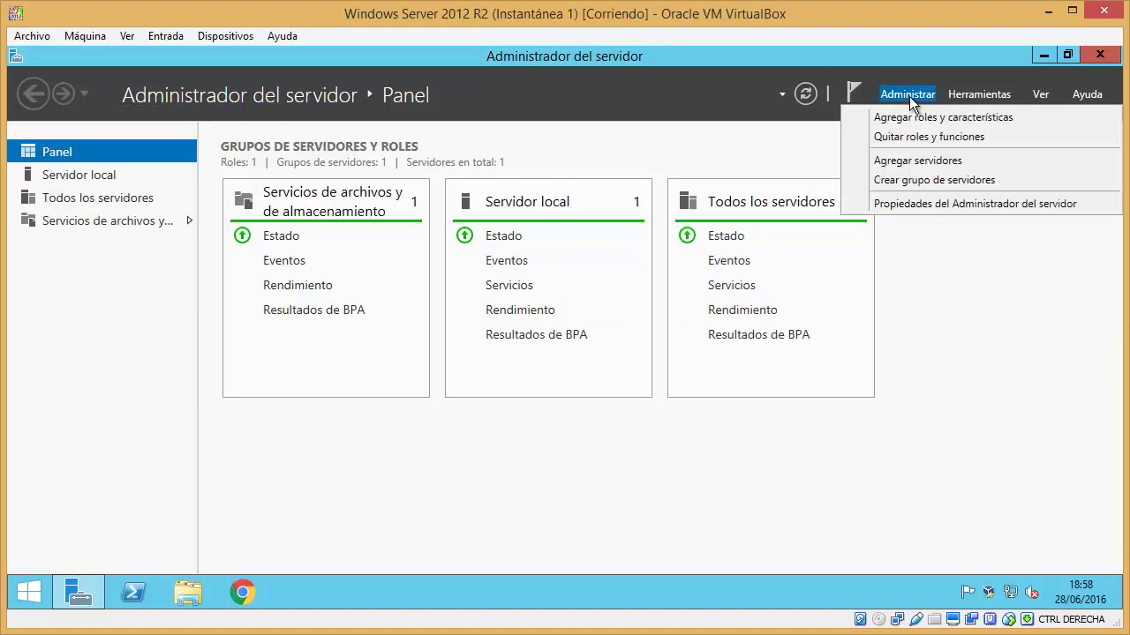
left_click(1024, 114)
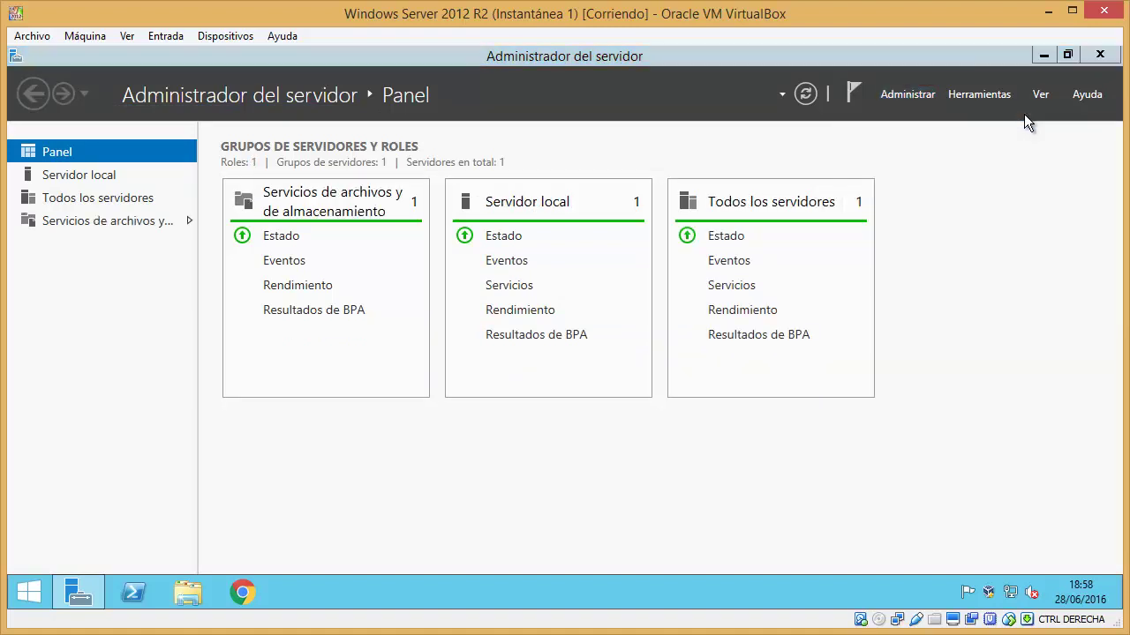
left_click_drag(672, 152, 771, 90)
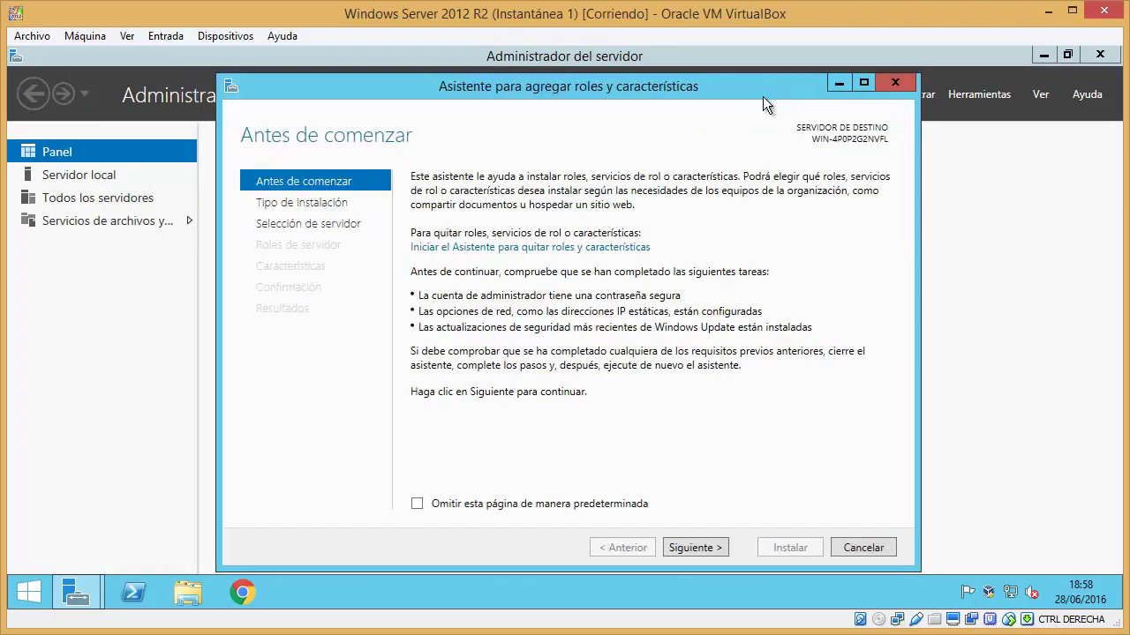
- Choose a role-based installation on the local server and select the Servidor web (IIS) role
left_click(693, 546)
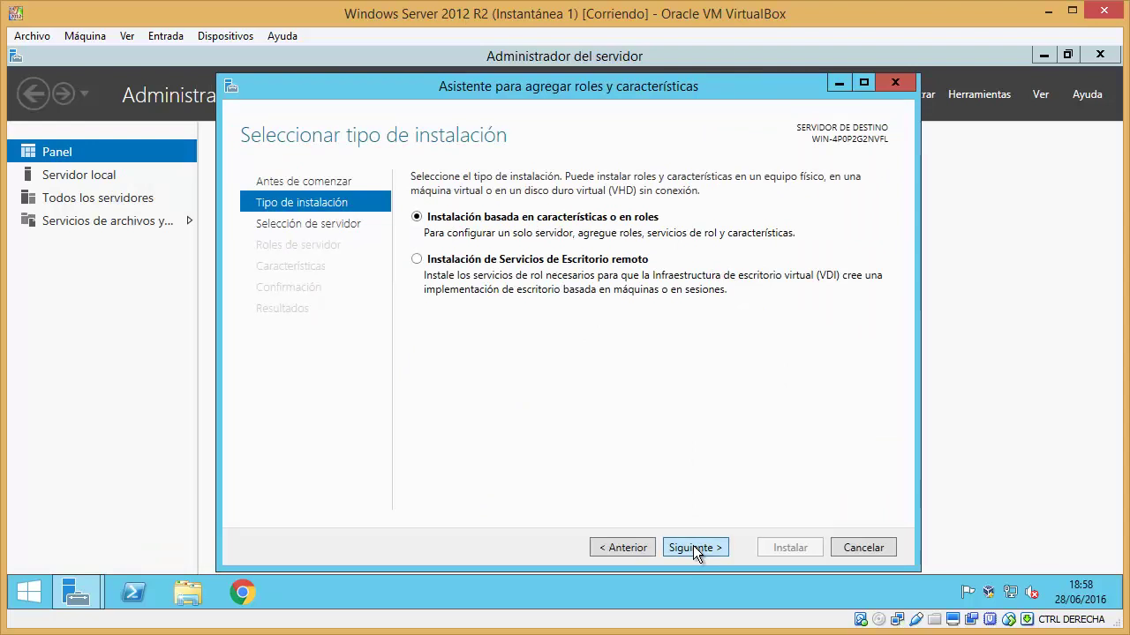
left_click(693, 547)
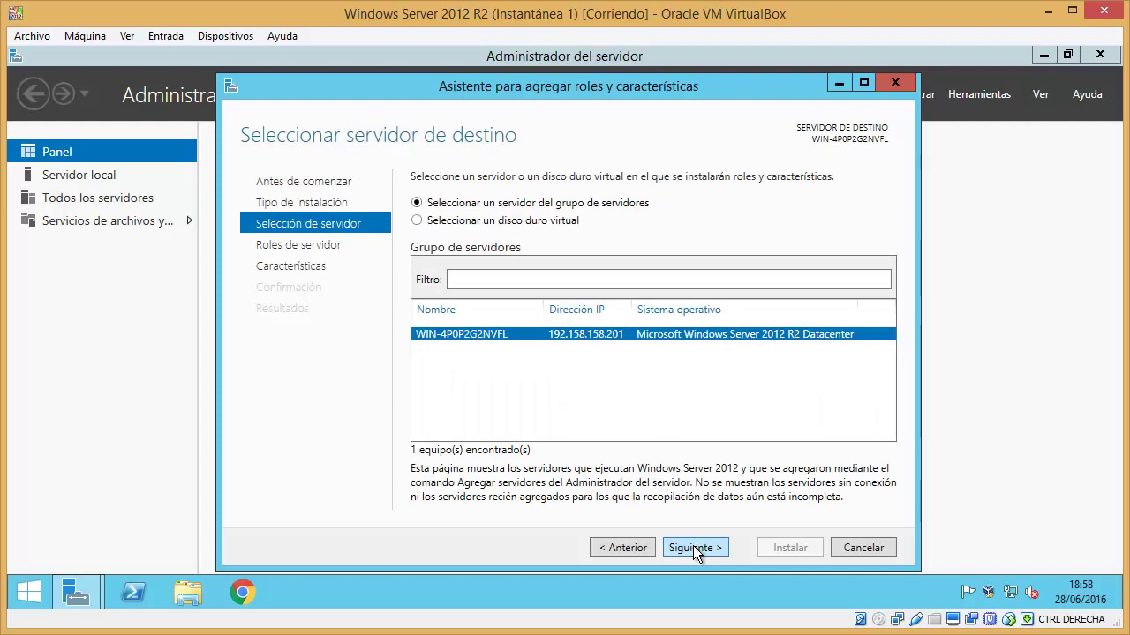
left_click(693, 548)
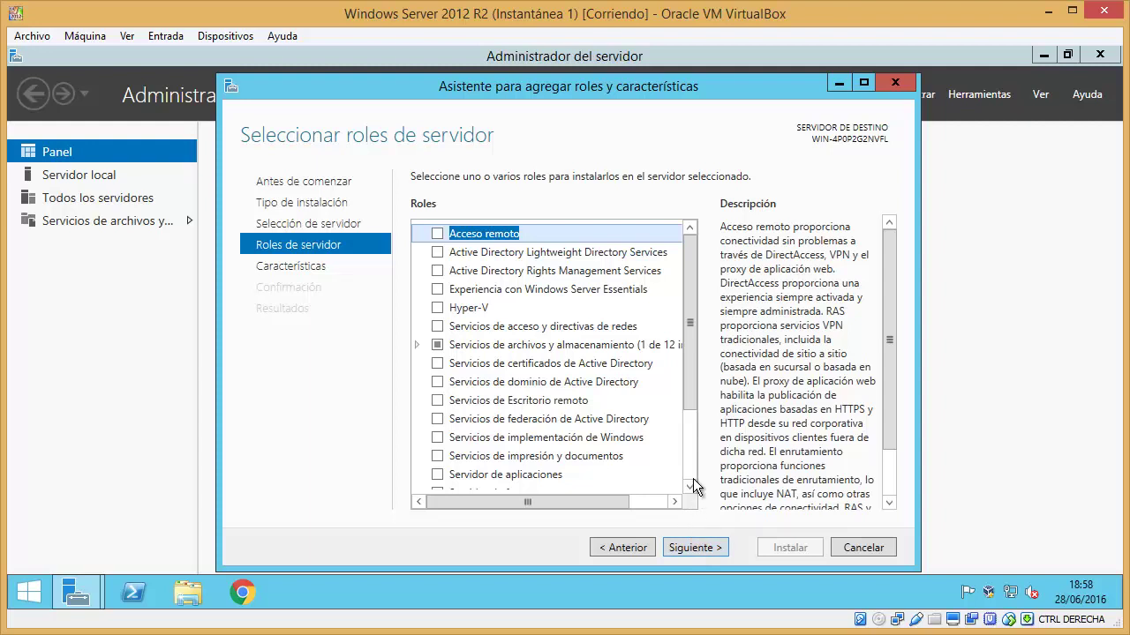
left_click_drag(694, 367, 692, 440)
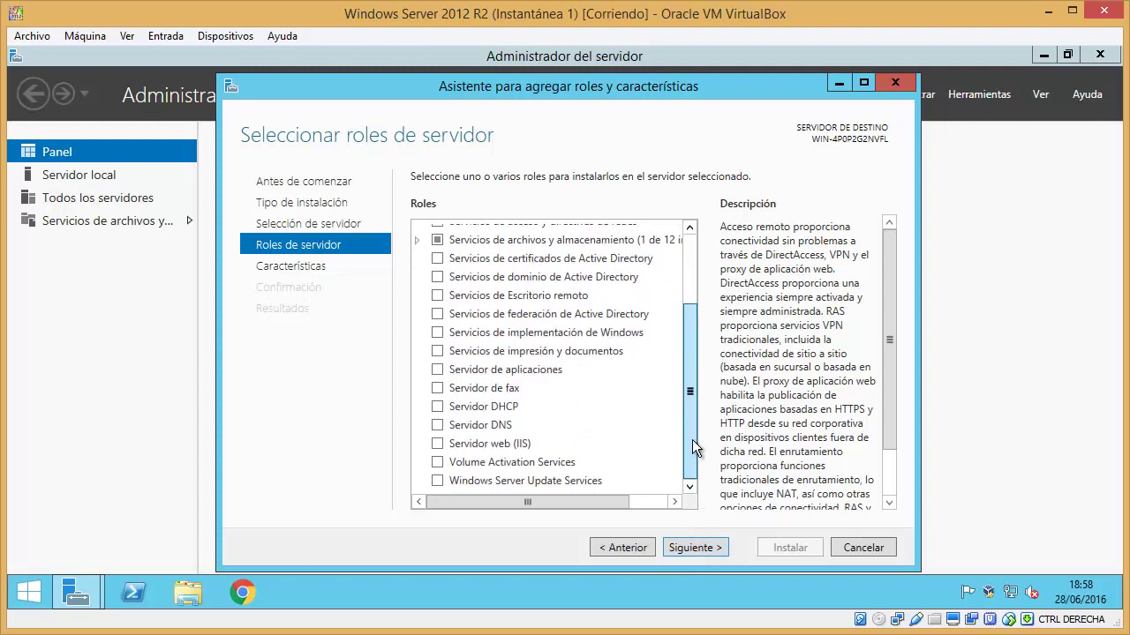
left_click(439, 443)
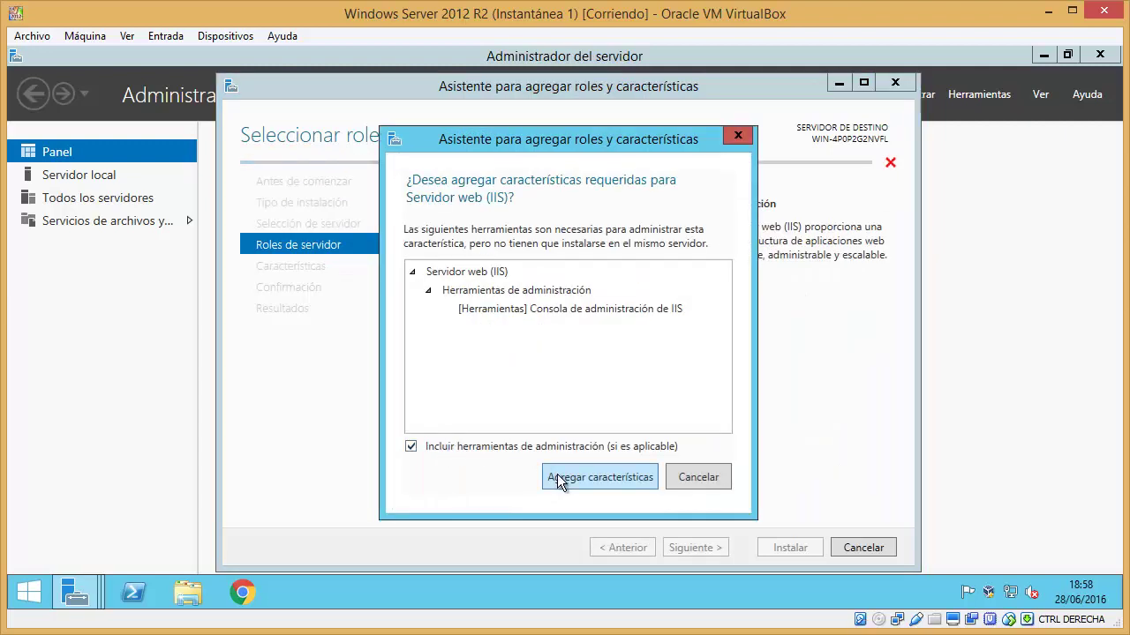
- Include the IIS management tools, skip extra features, and add the Servidor FTP role service
left_click(557, 477)
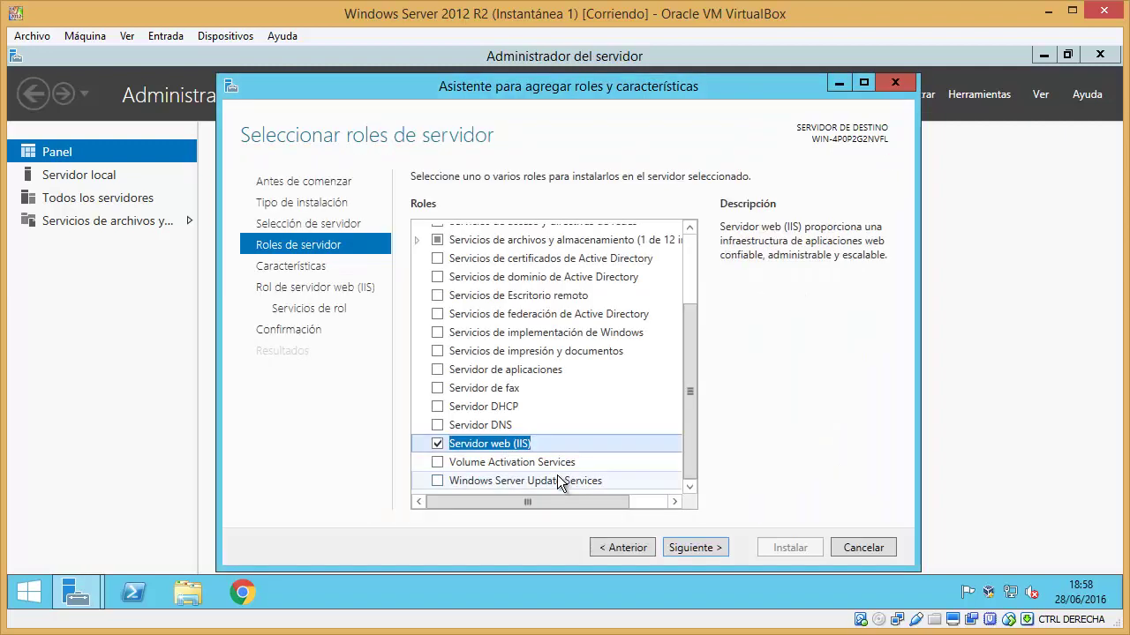
left_click(689, 544)
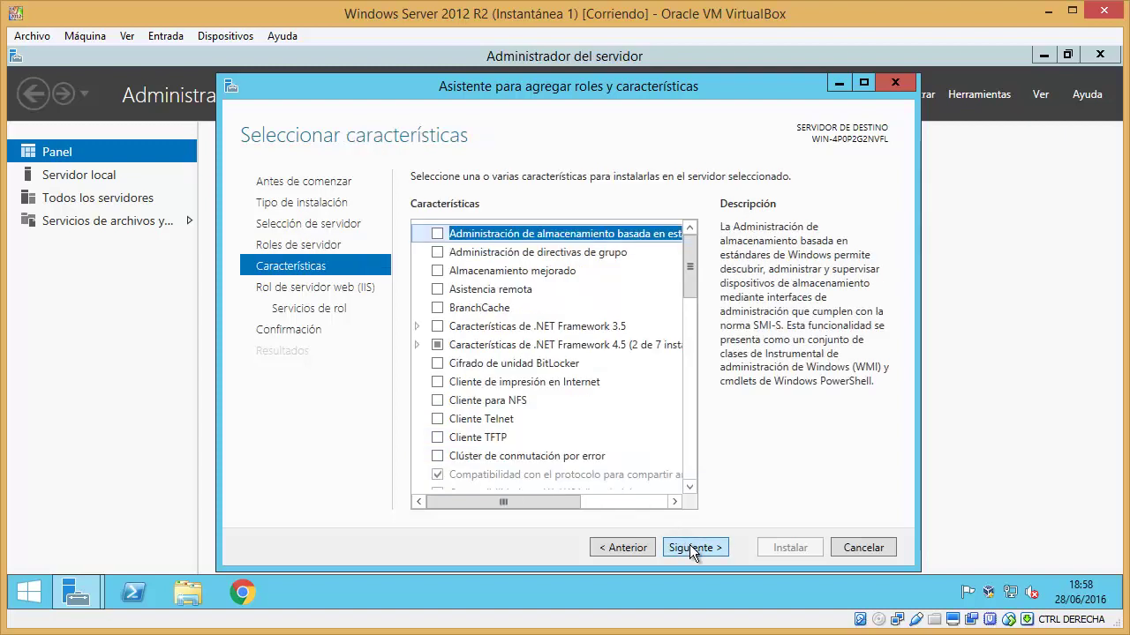
left_click(689, 547)
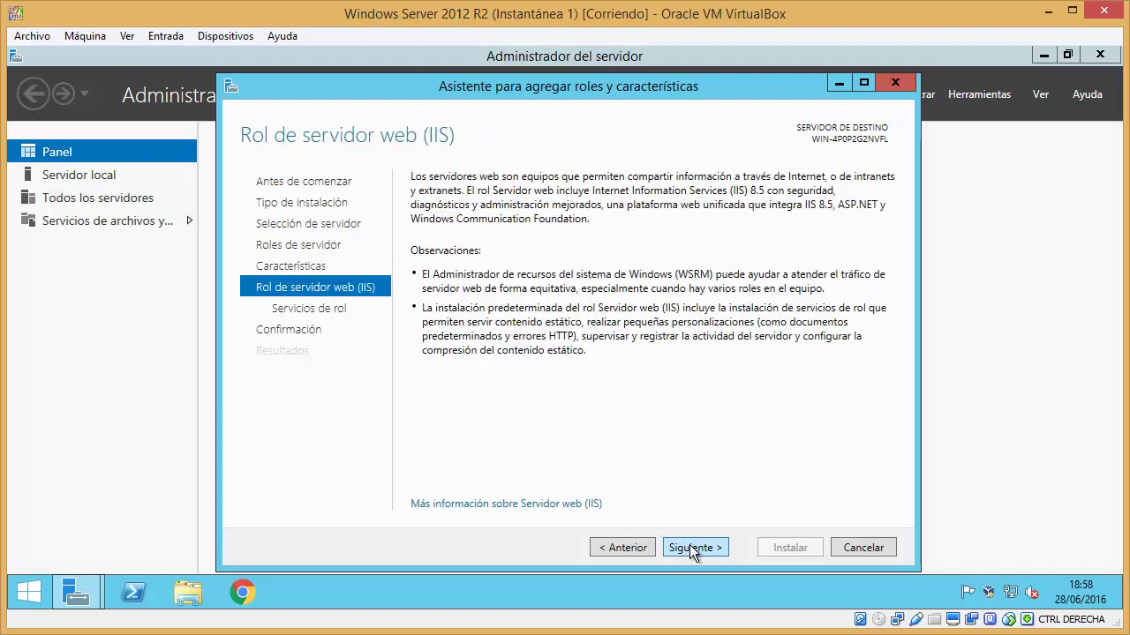
left_click(689, 547)
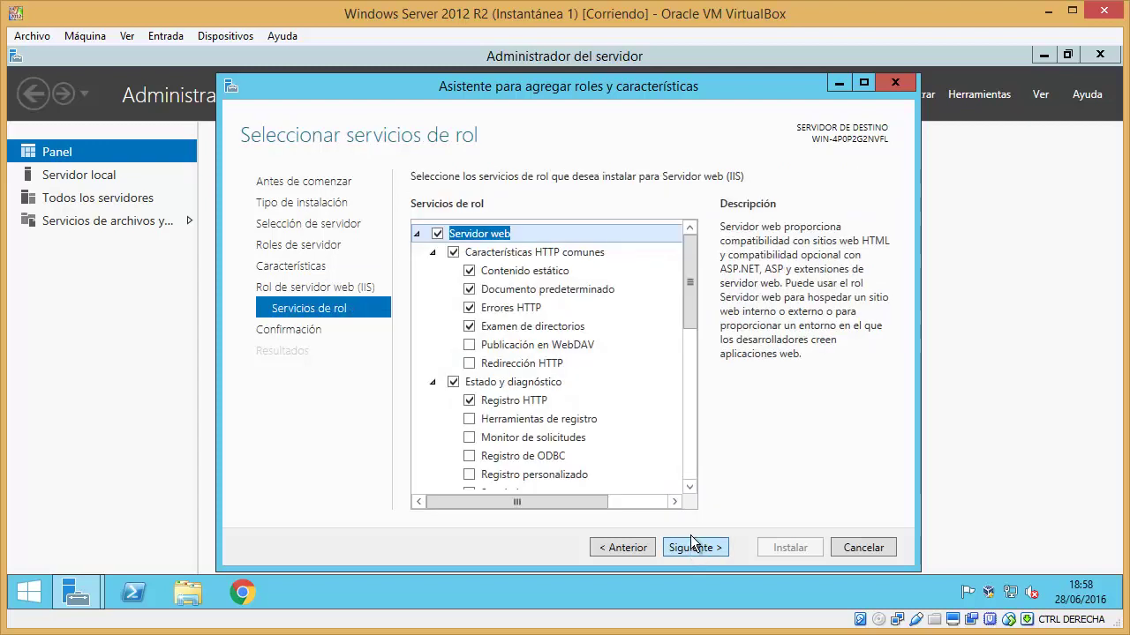
left_click_drag(688, 276, 685, 432)
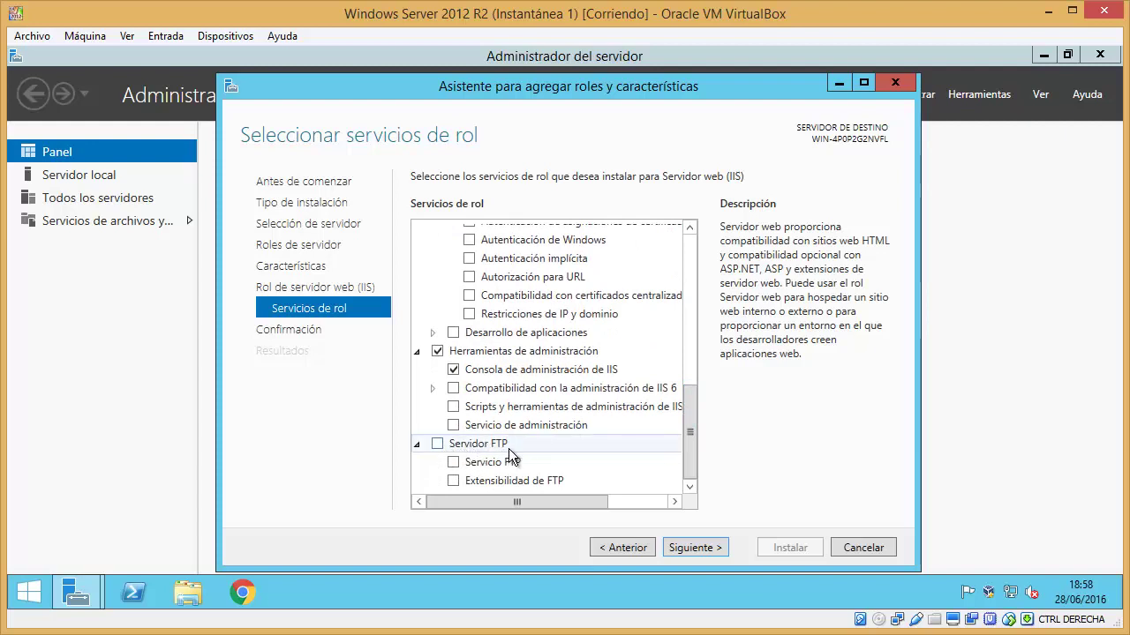
left_click(437, 444)
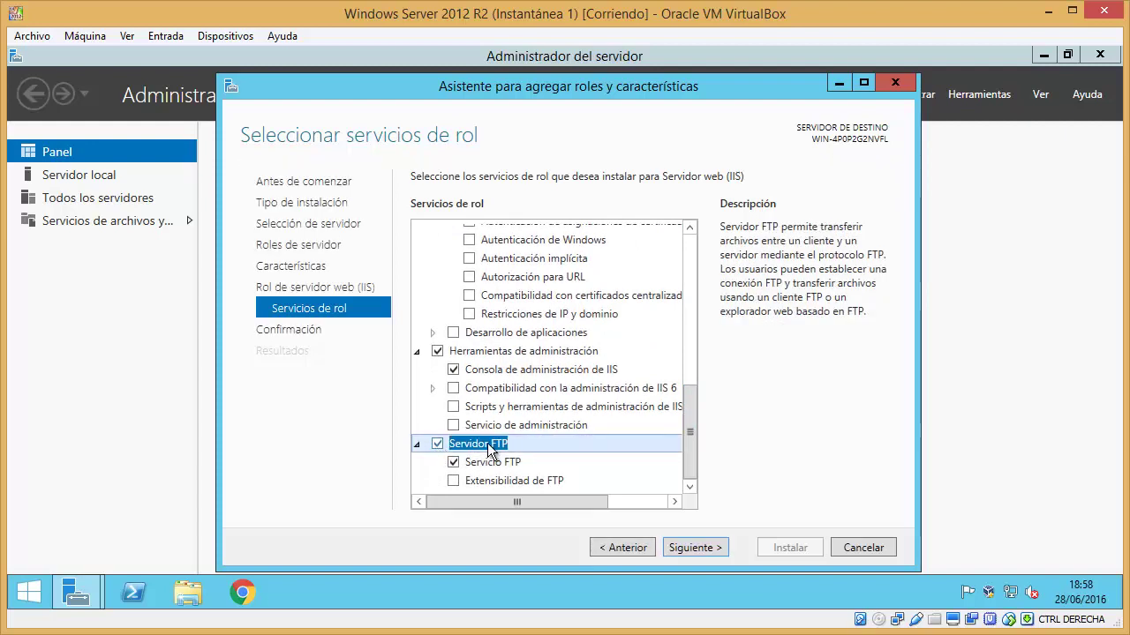
left_click(684, 544)
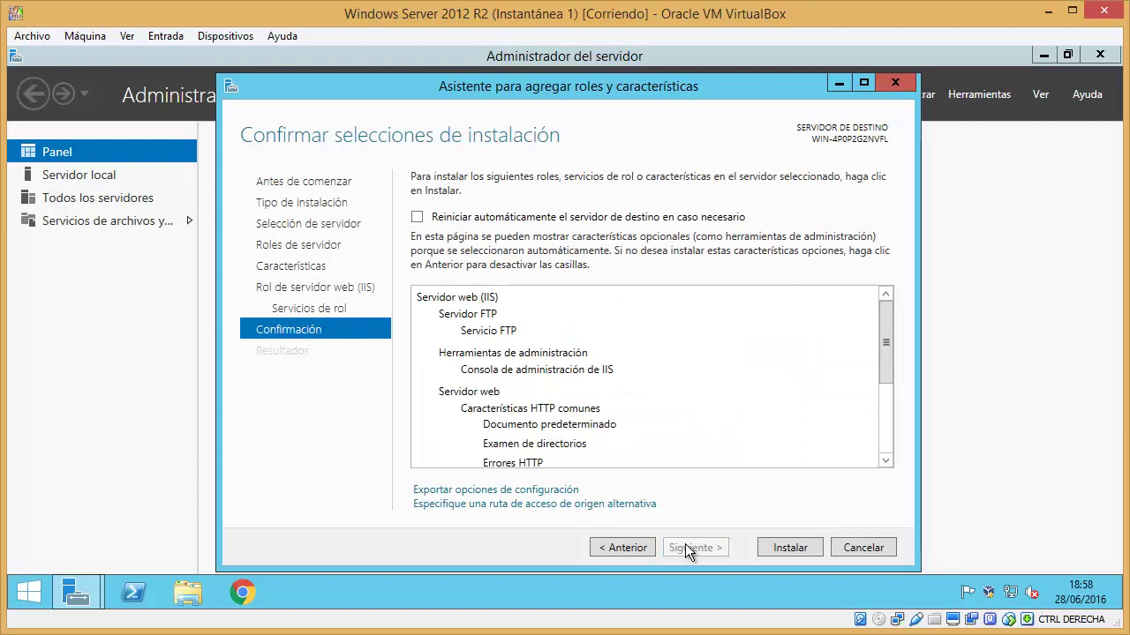
- Install the Web Server (IIS) and FTP roles and close the wizard once it succeeds
left_click(785, 547)
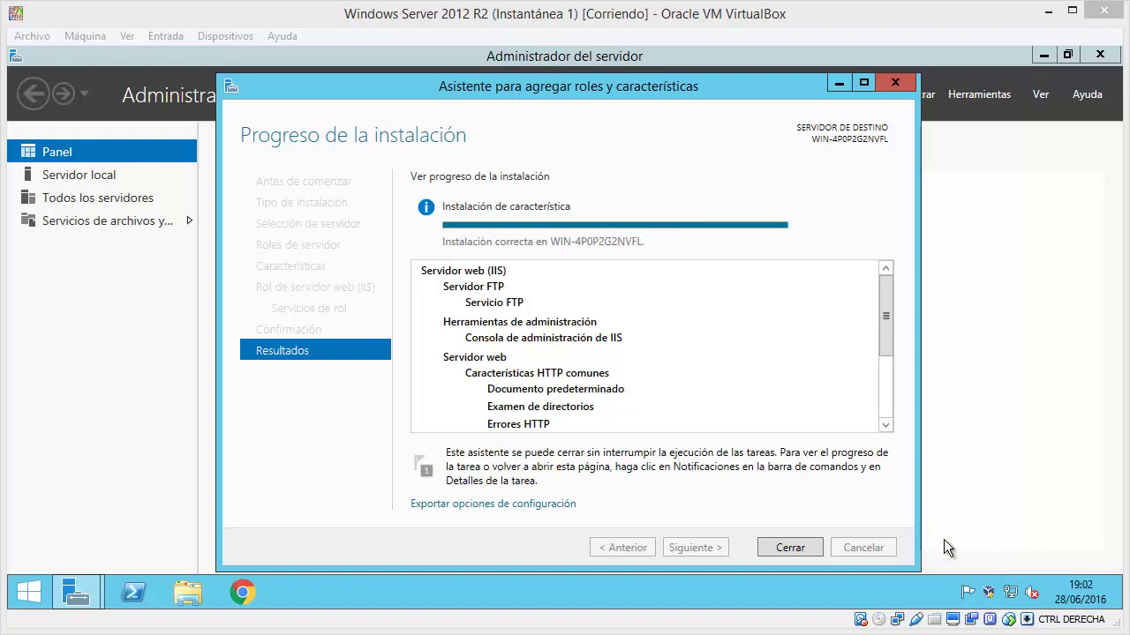
left_click(820, 529)
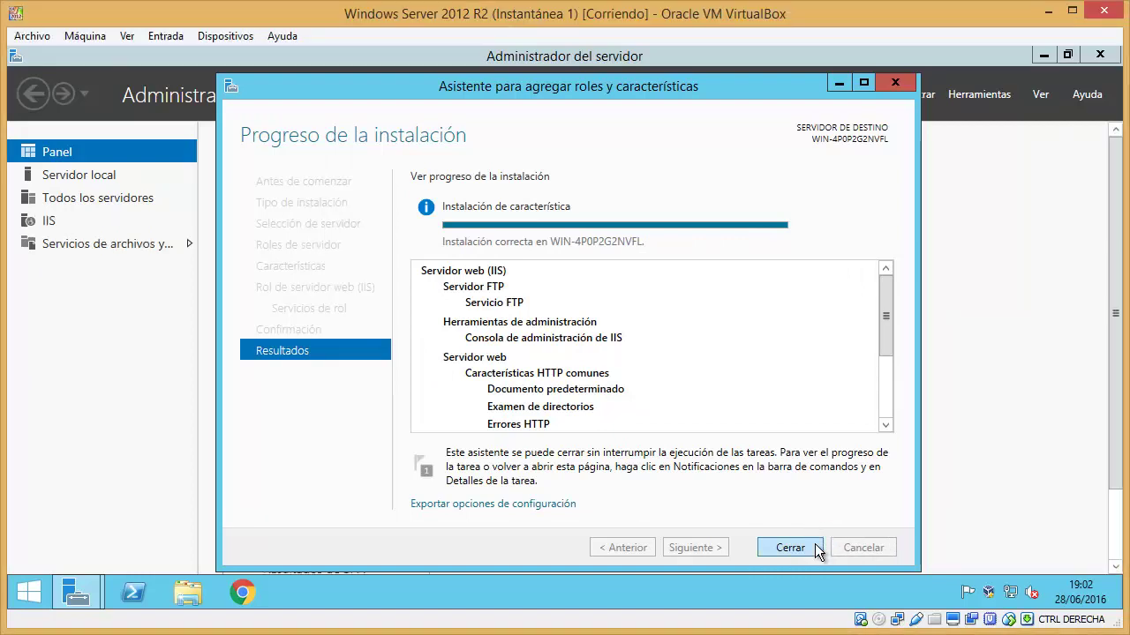
left_click(814, 544)
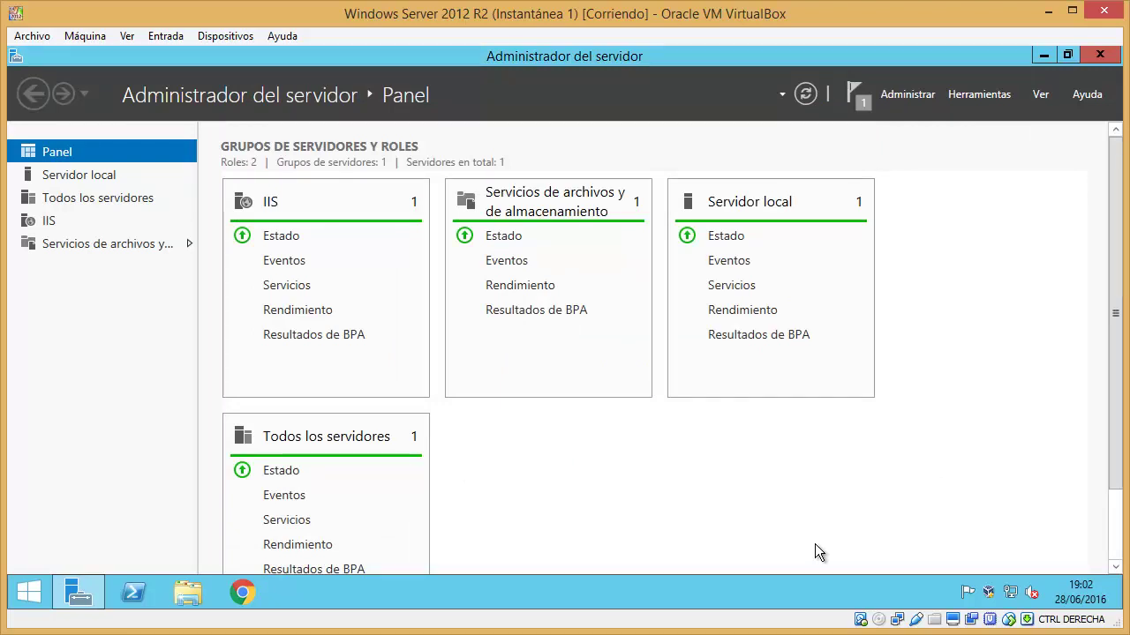
- Dismiss the installation notification and open a maximized IIS Manager from Herramientas
left_click(856, 98)
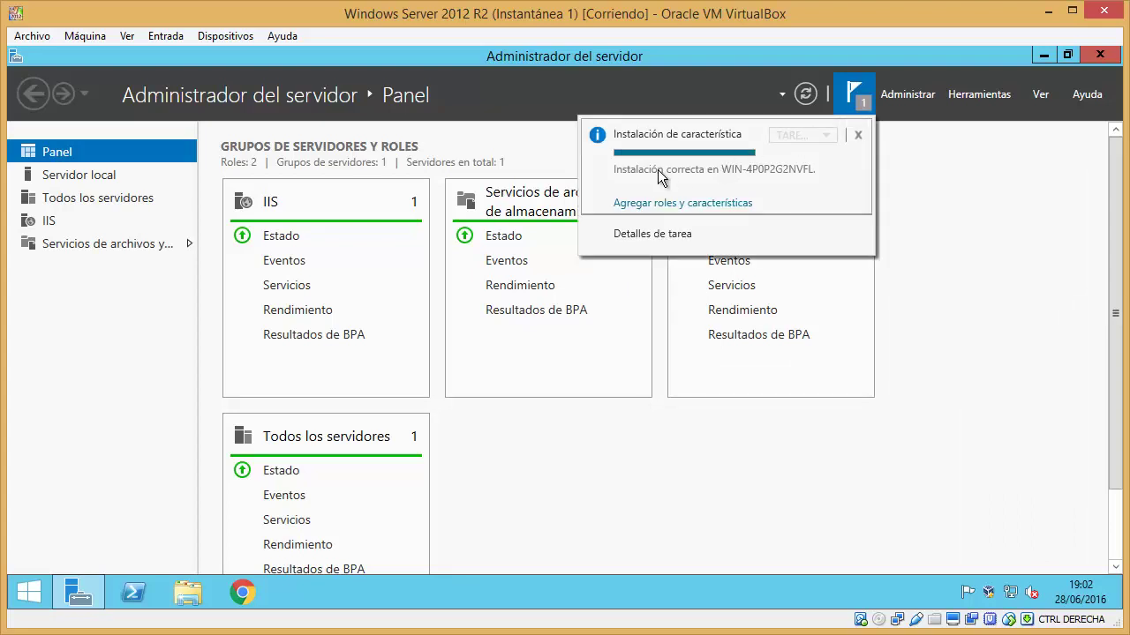
left_click(858, 134)
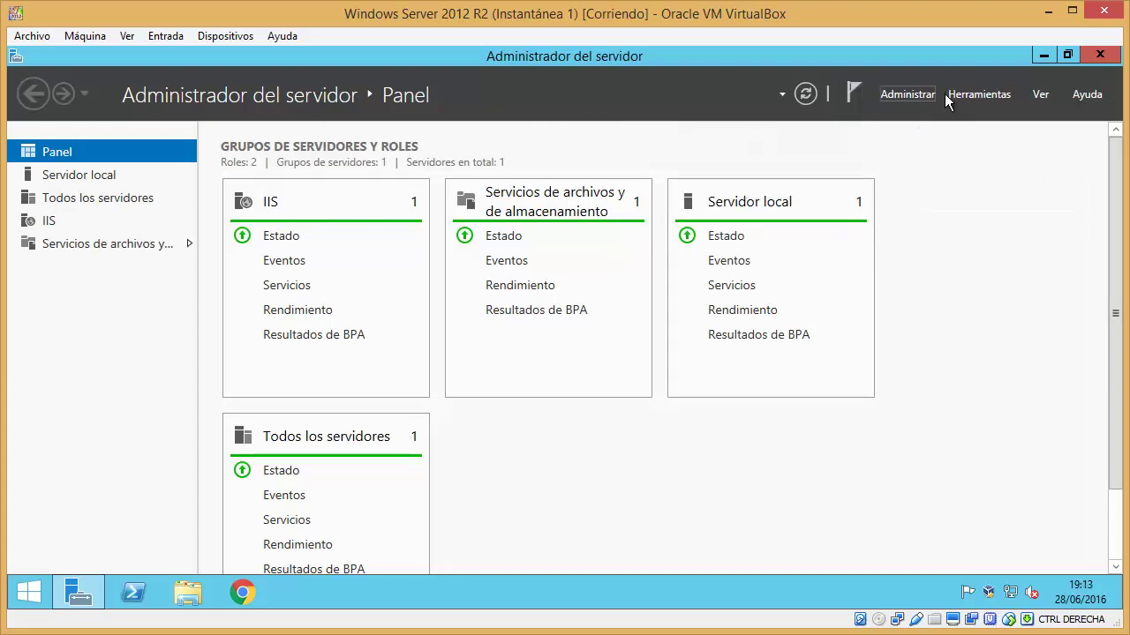
left_click(964, 97)
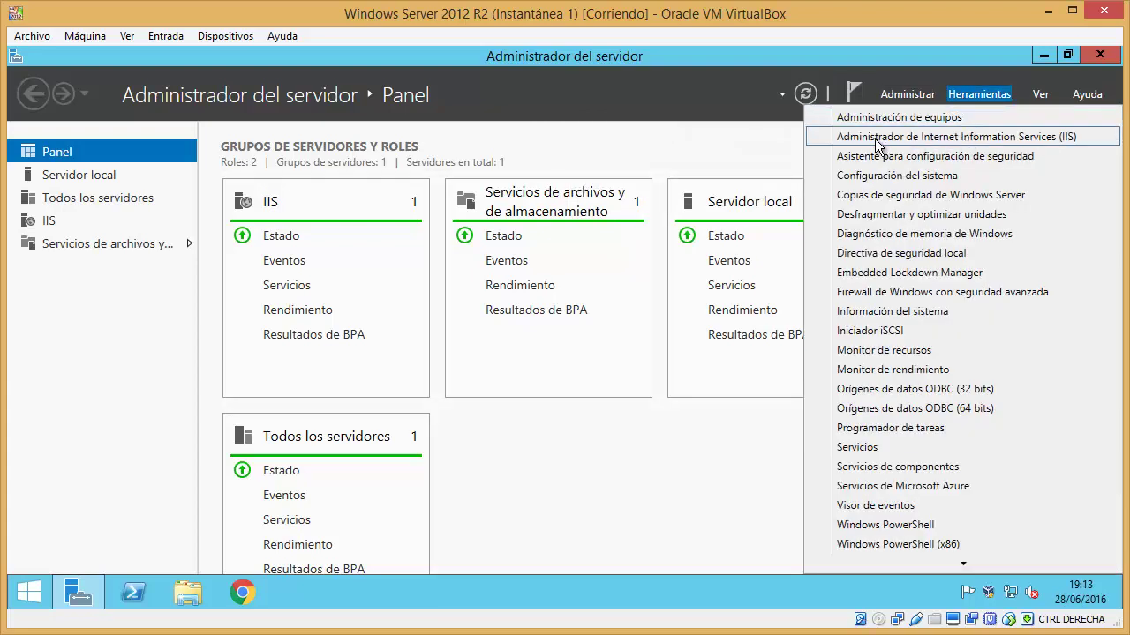
left_click(1102, 141)
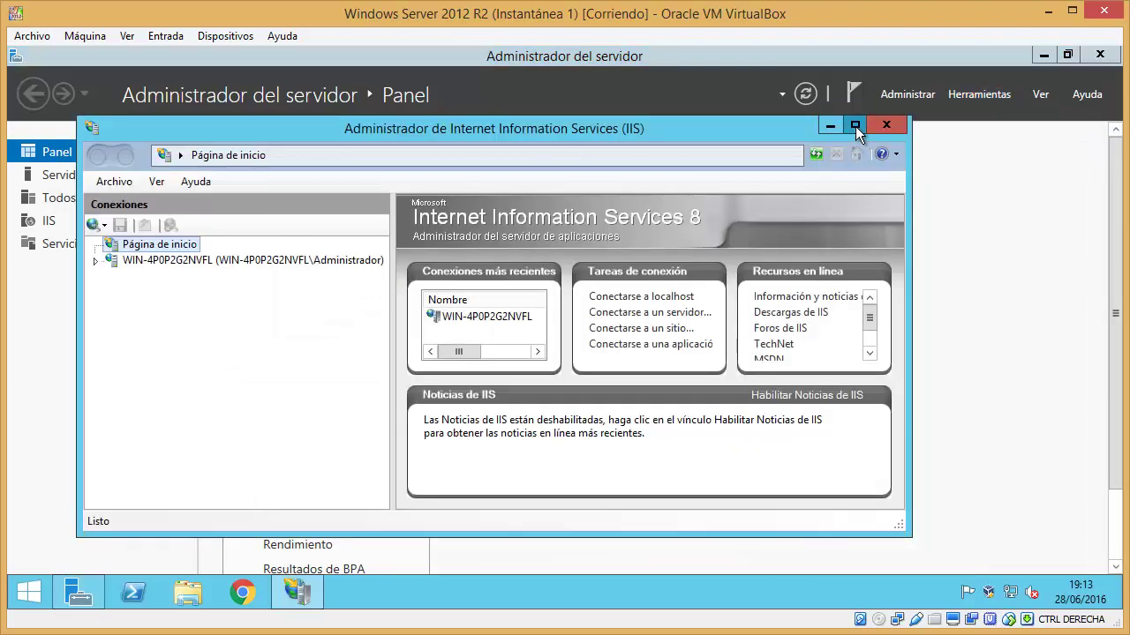
left_click(855, 125)
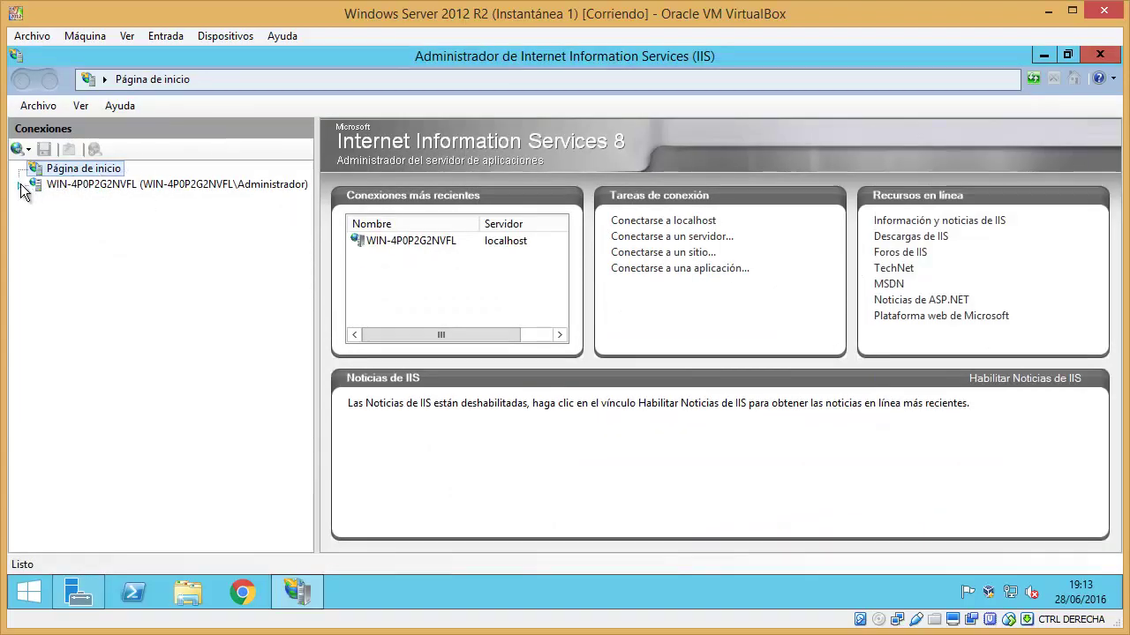
- Start adding an FTP site under Sitios named 'FTP Windows Server 2012 R2'
left_click(21, 186)
right_click(73, 219)
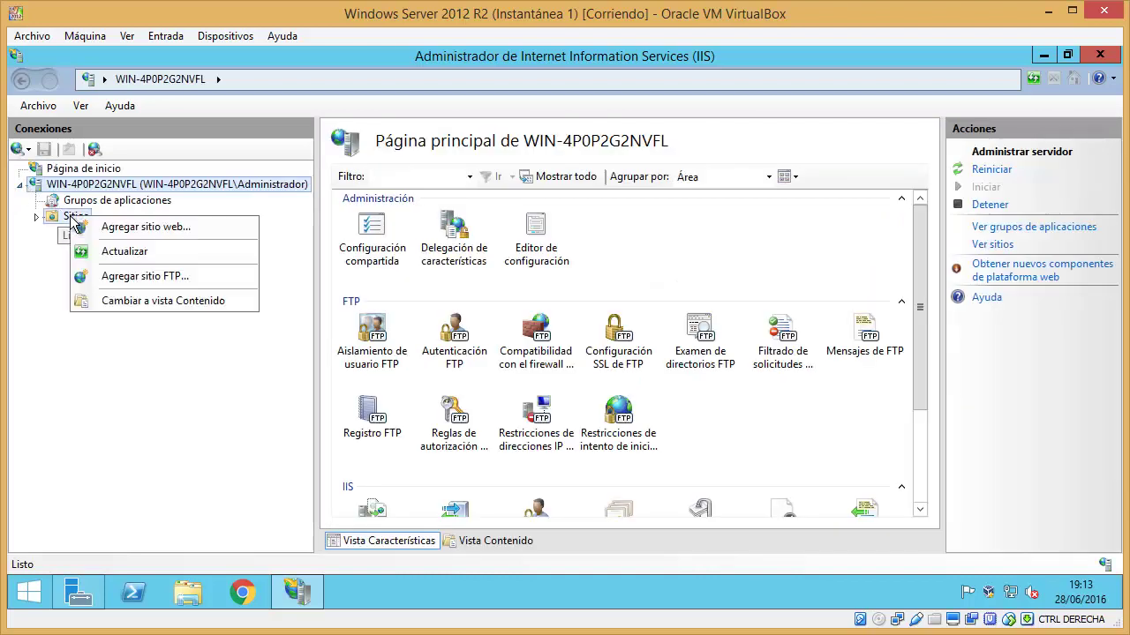
left_click(202, 278)
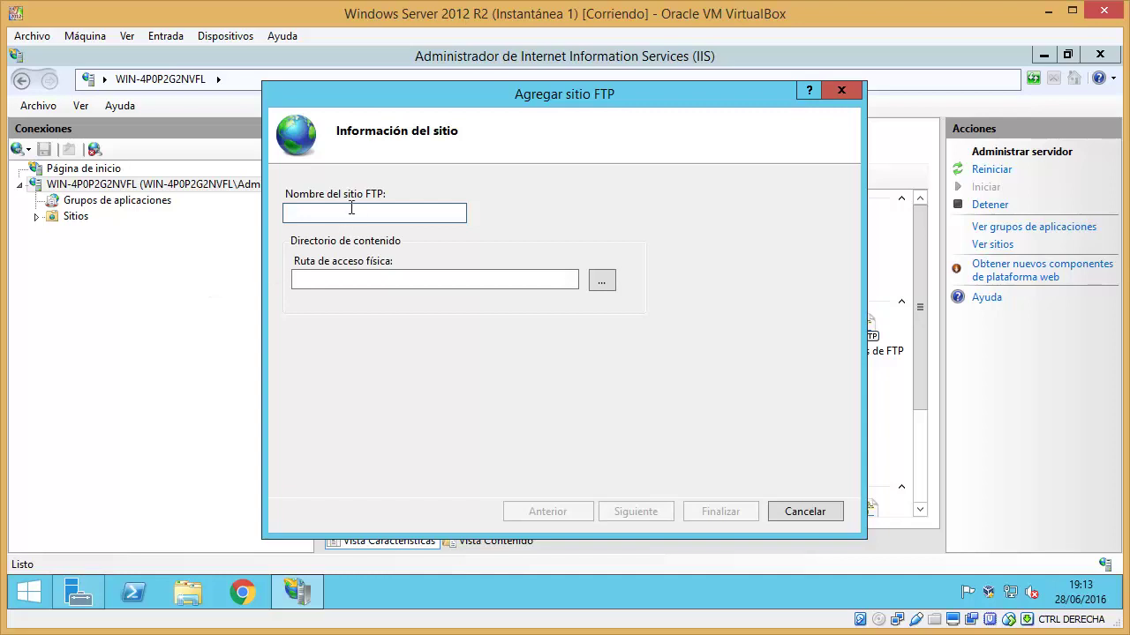
type("FTP Windows")
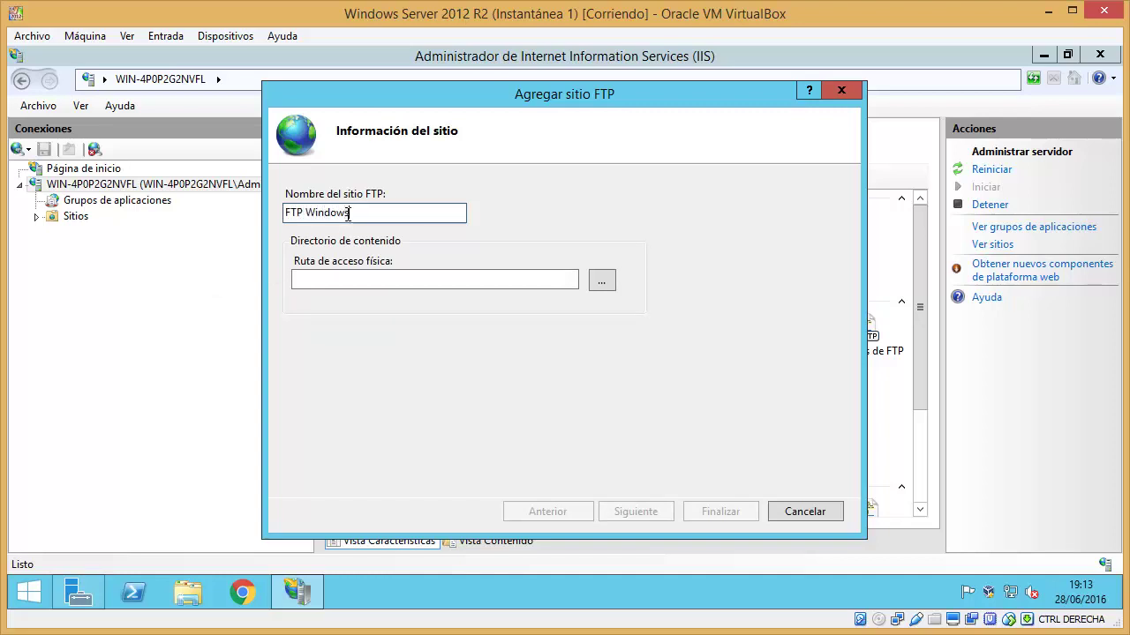
type(" Server 2012 R2")
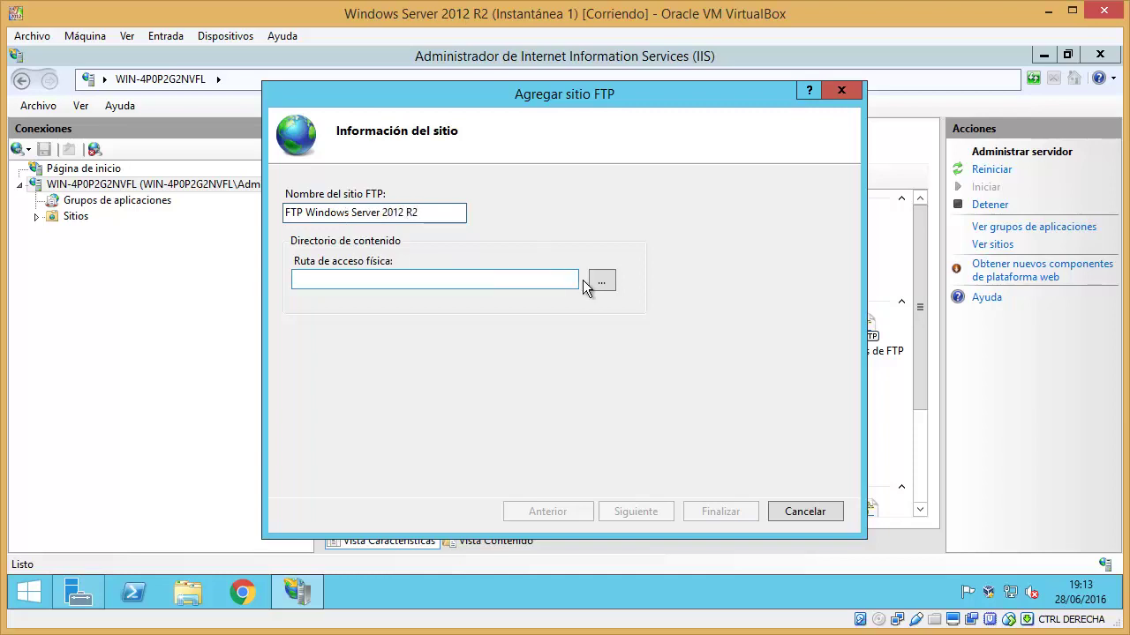
- Create a new FTP folder on C:, review its security permissions, and use C:\FTP as the physical path
left_click(604, 281)
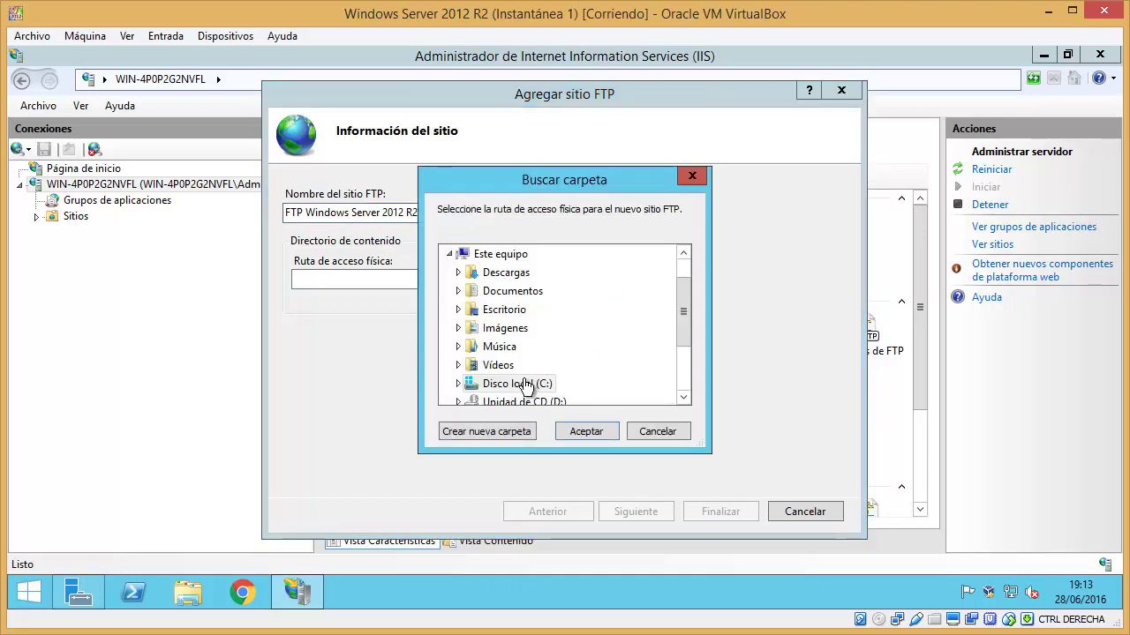
left_click(497, 430)
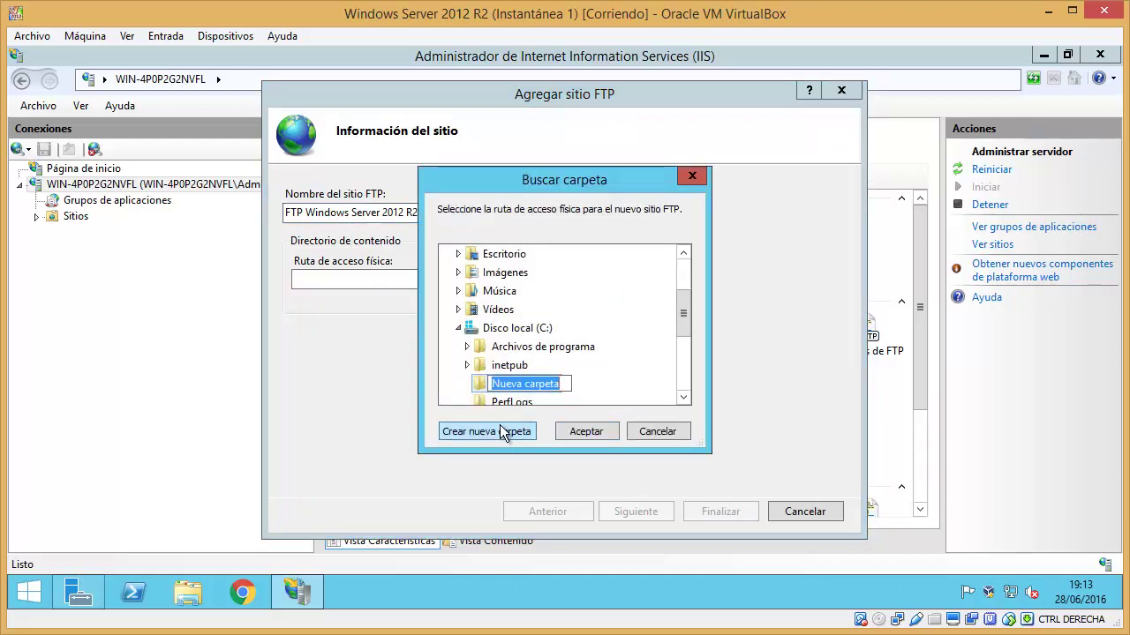
type("FTP")
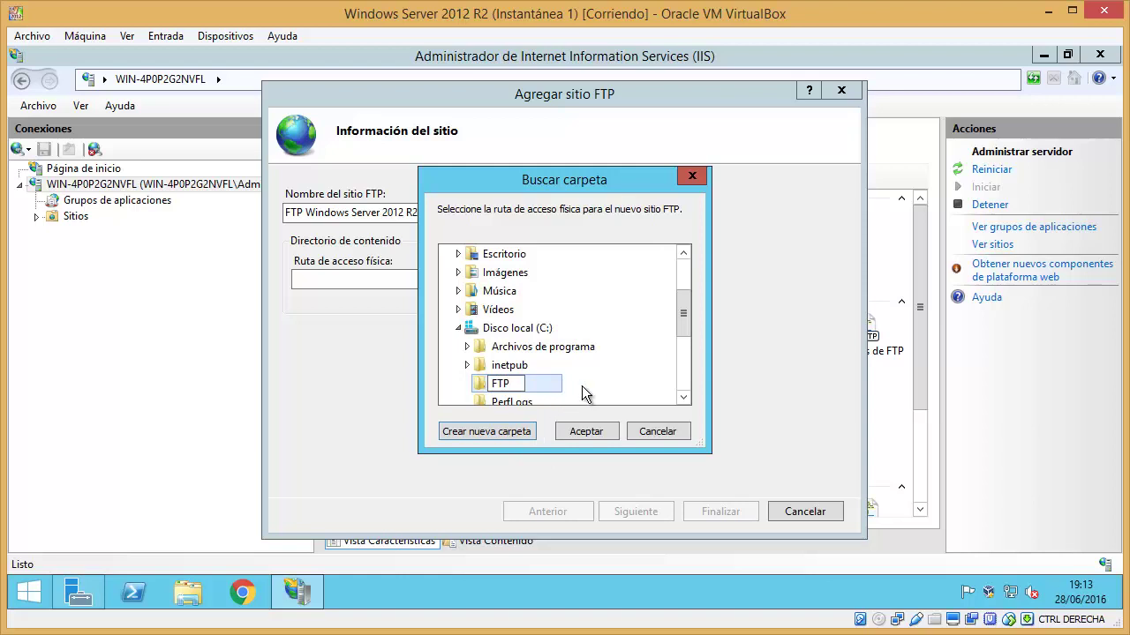
key("Return")
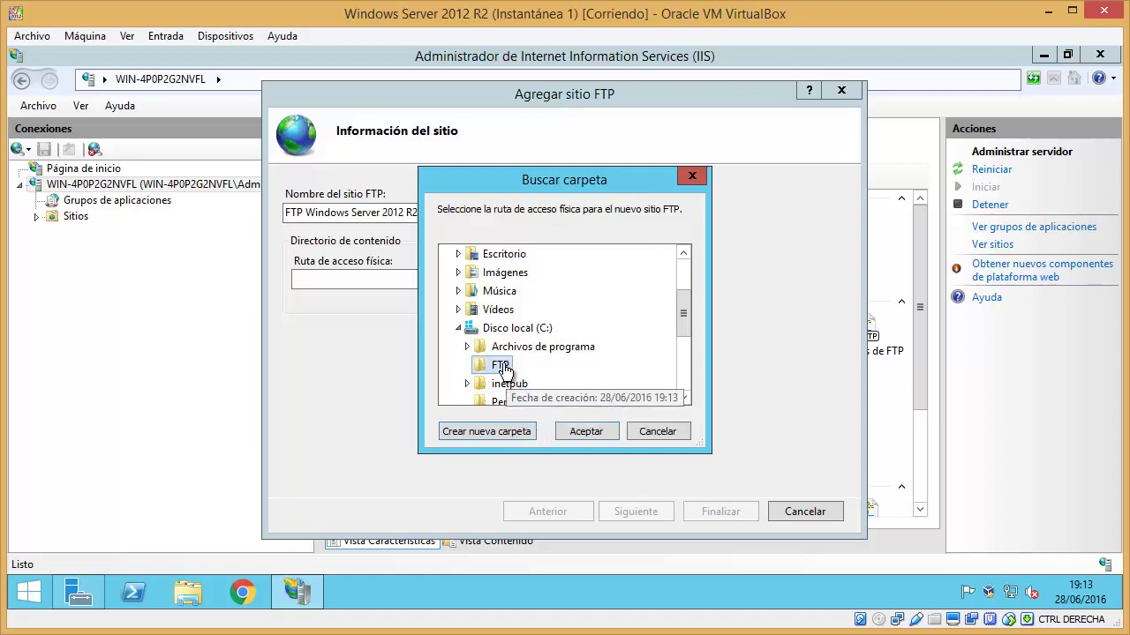
right_click(503, 369)
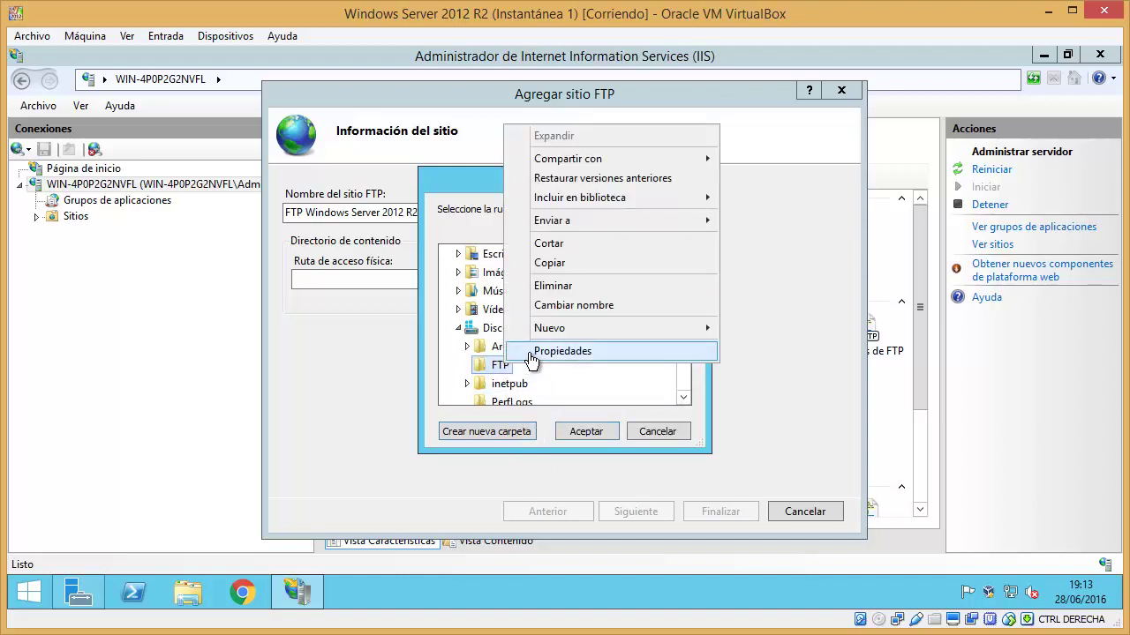
left_click(532, 352)
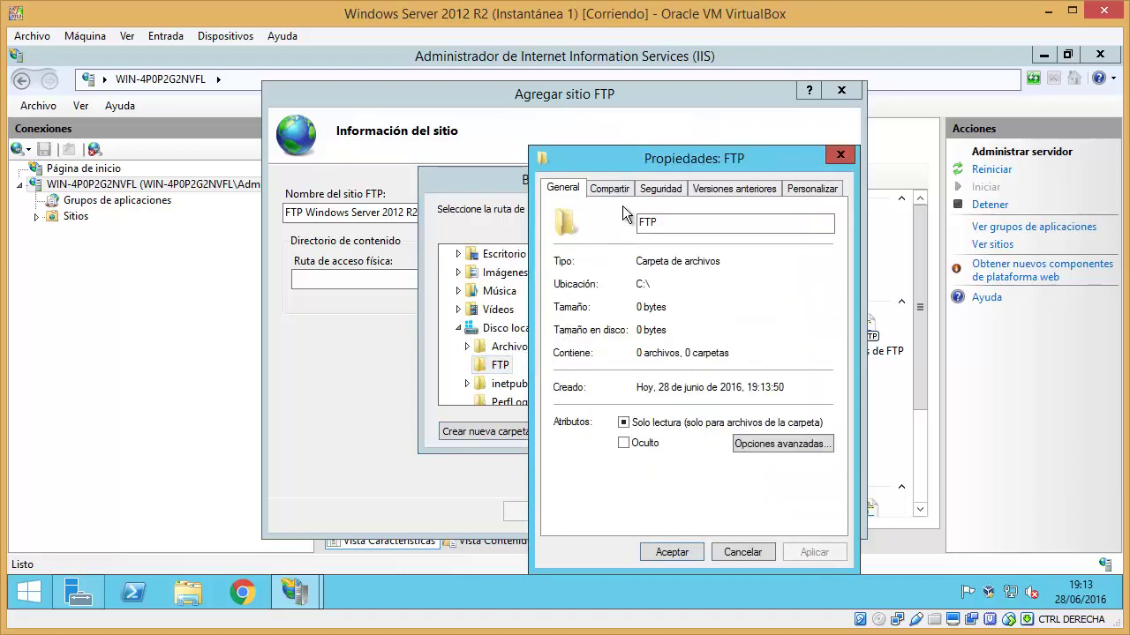
left_click(649, 187)
left_click(630, 289)
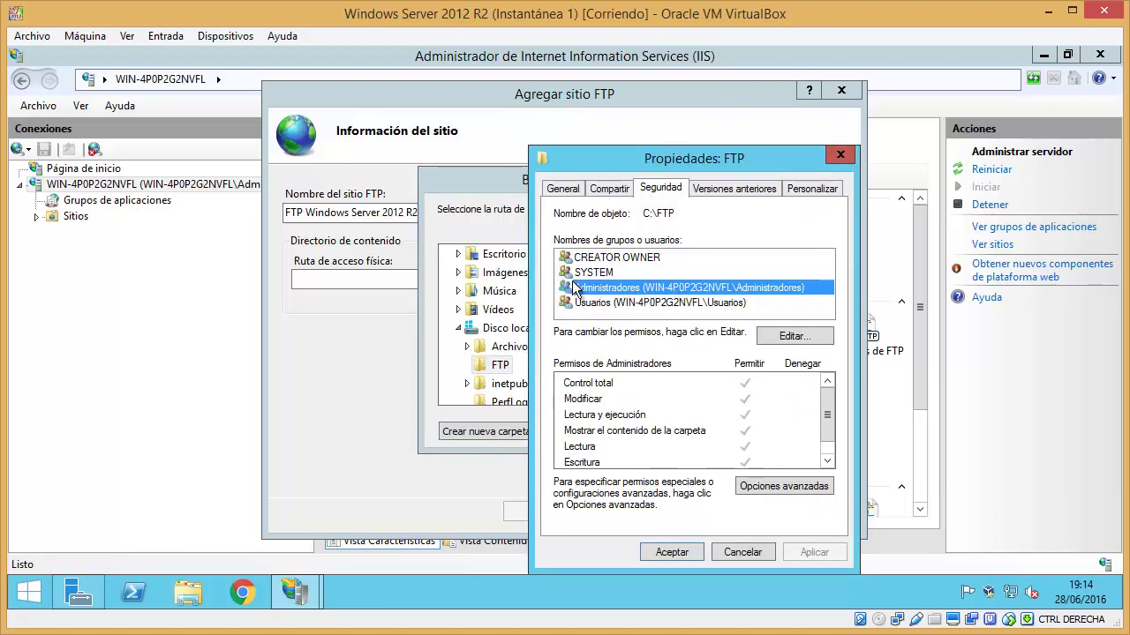
left_click(676, 551)
left_click(594, 433)
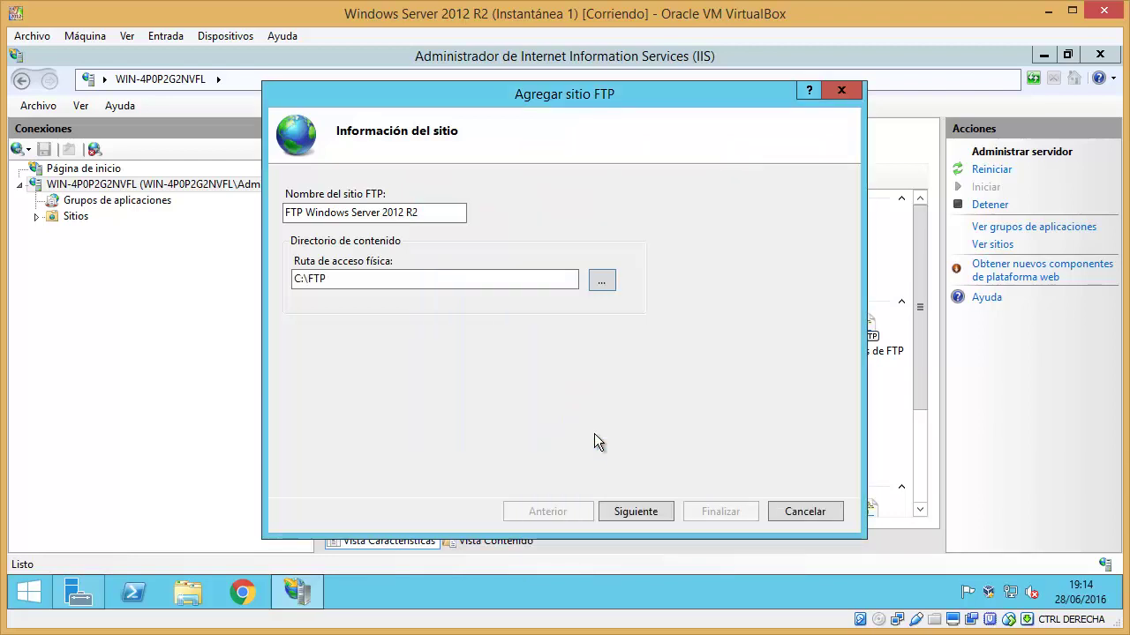
double_click(318, 281)
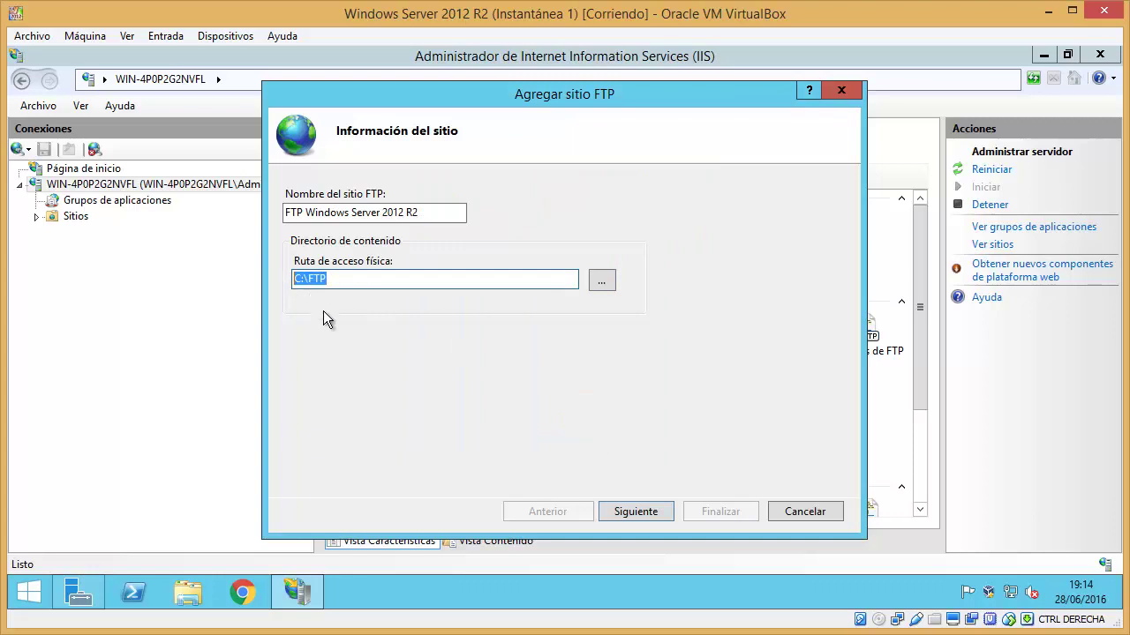
- Bind the FTP site to IP 192.158.158.201 with SSL turned off
left_click(635, 512)
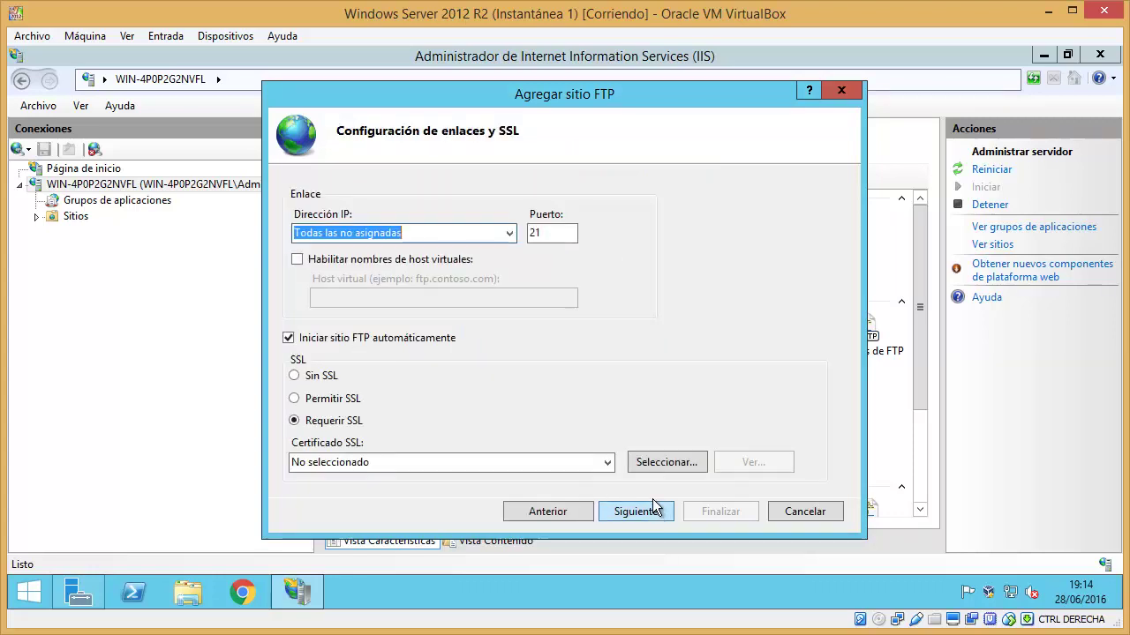
left_click(499, 233)
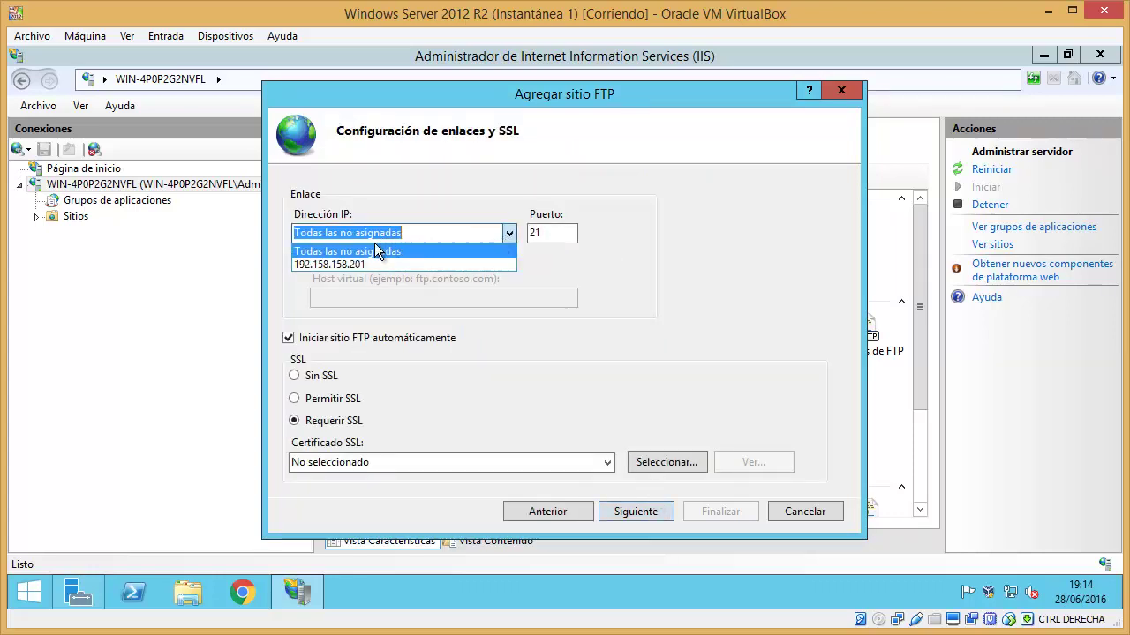
left_click(357, 265)
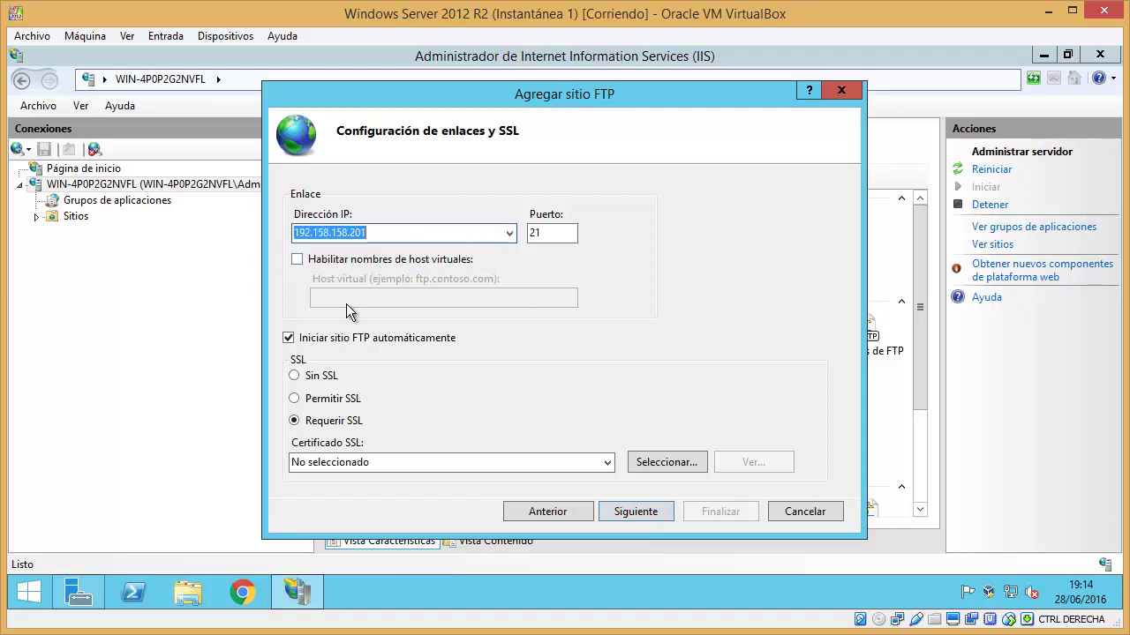
left_click(323, 376)
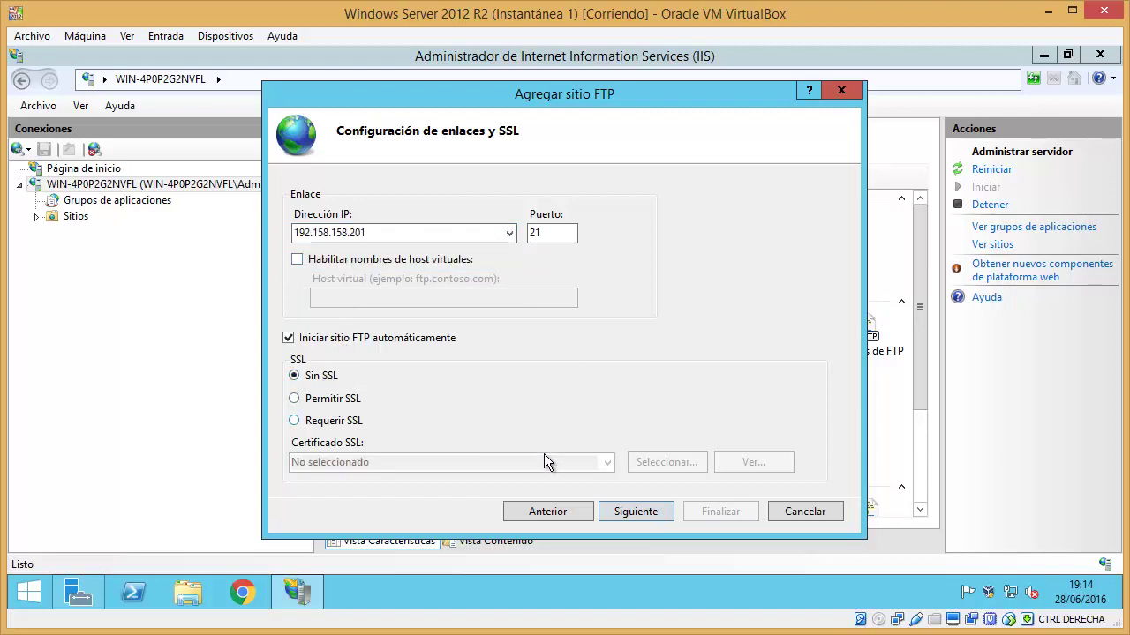
- Enable Basic authentication, grant user Administrador read and write access, and finish the site
left_click(621, 512)
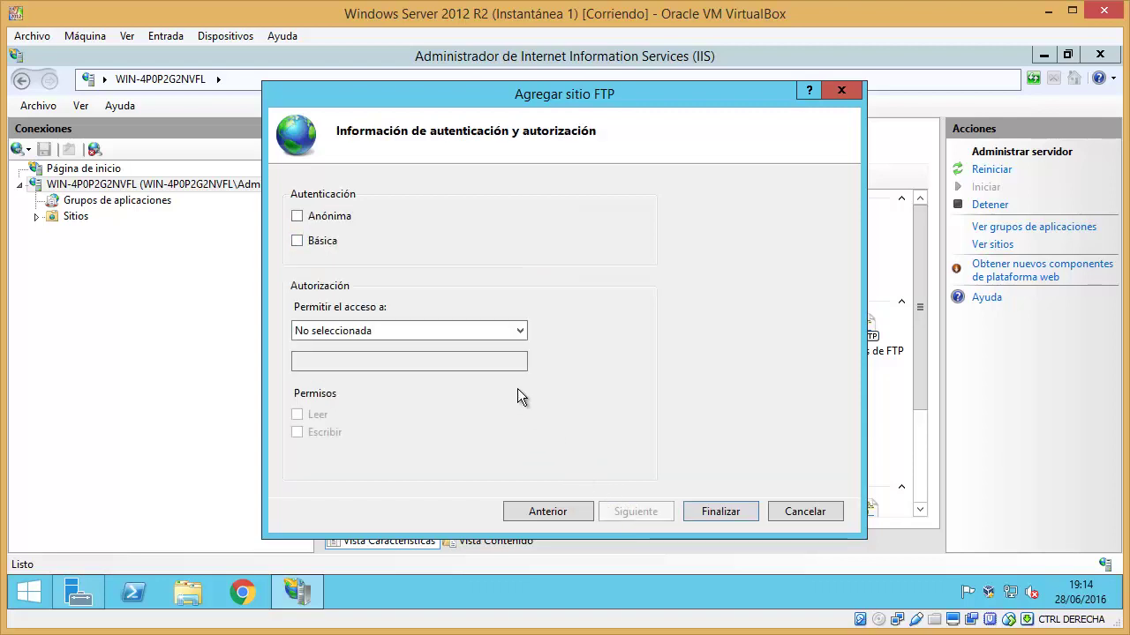
left_click(320, 247)
left_click(413, 330)
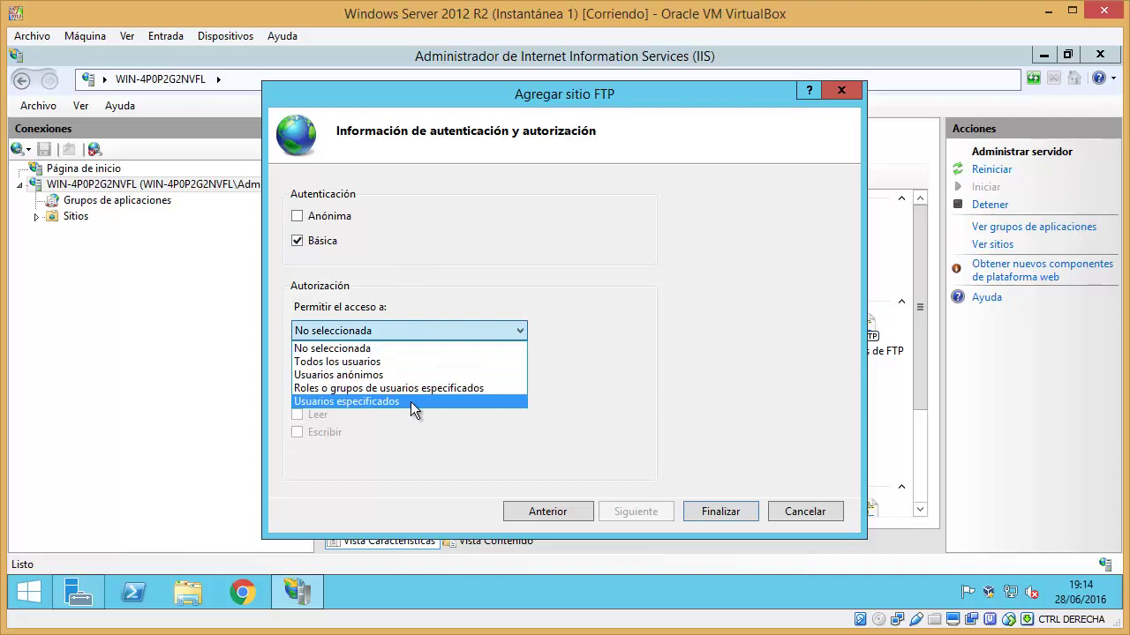
left_click(410, 402)
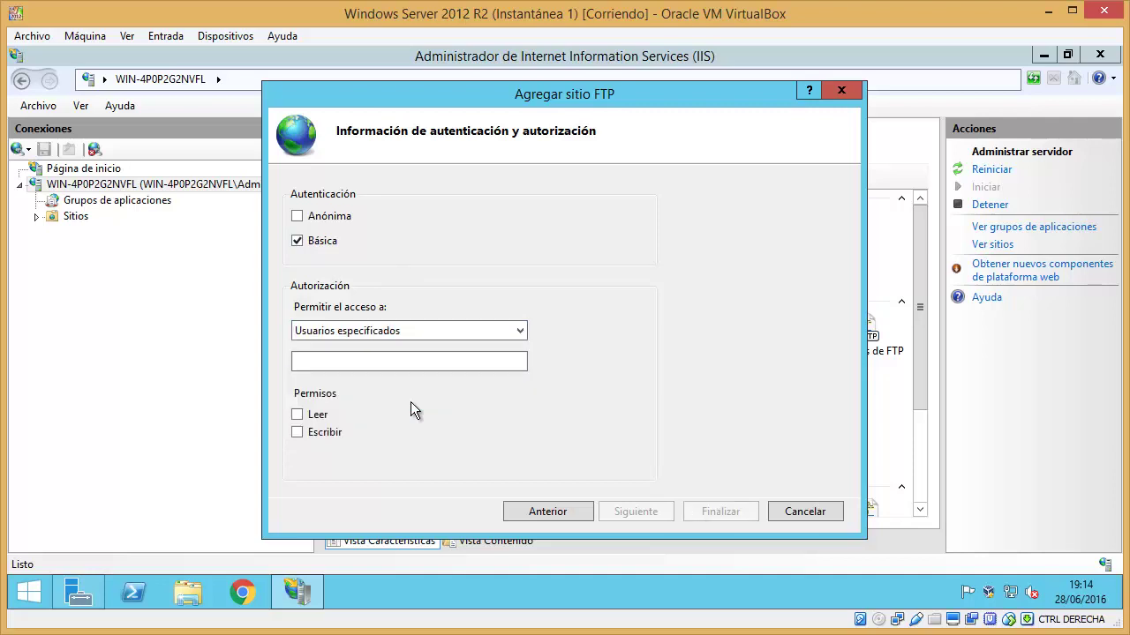
left_click(320, 416)
left_click(325, 436)
left_click(380, 359)
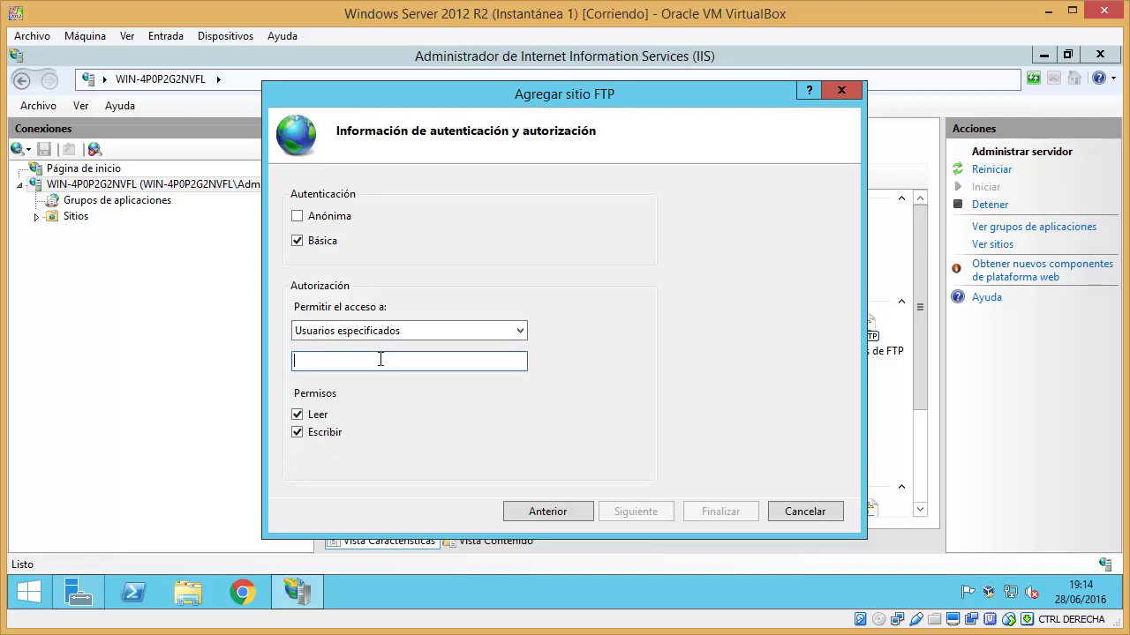
type("Administ")
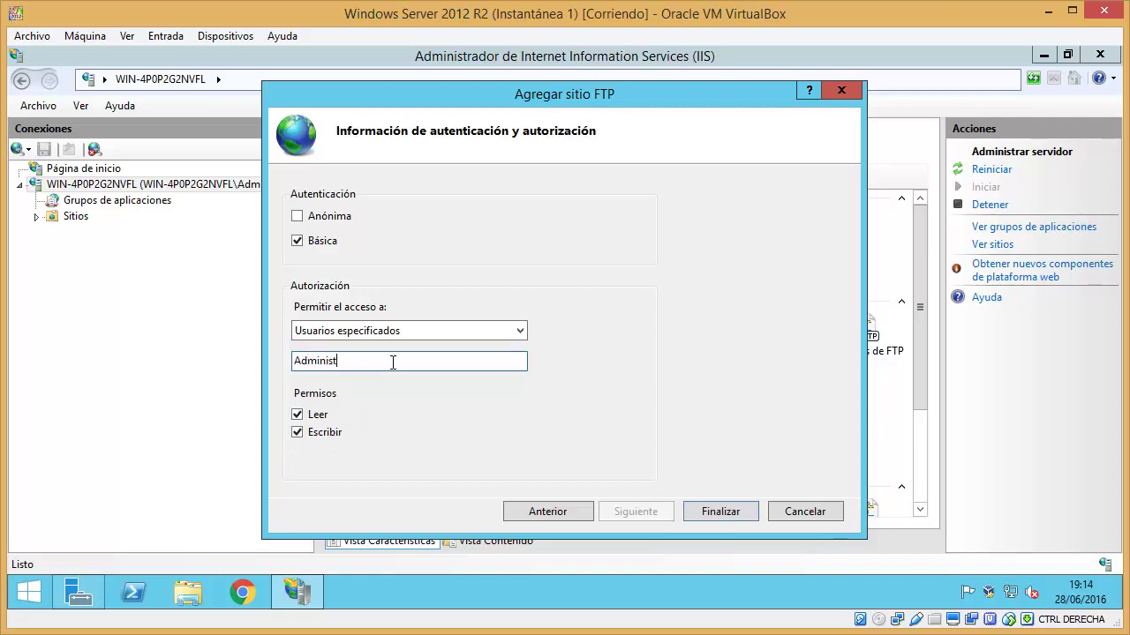
type("rador")
left_click(691, 512)
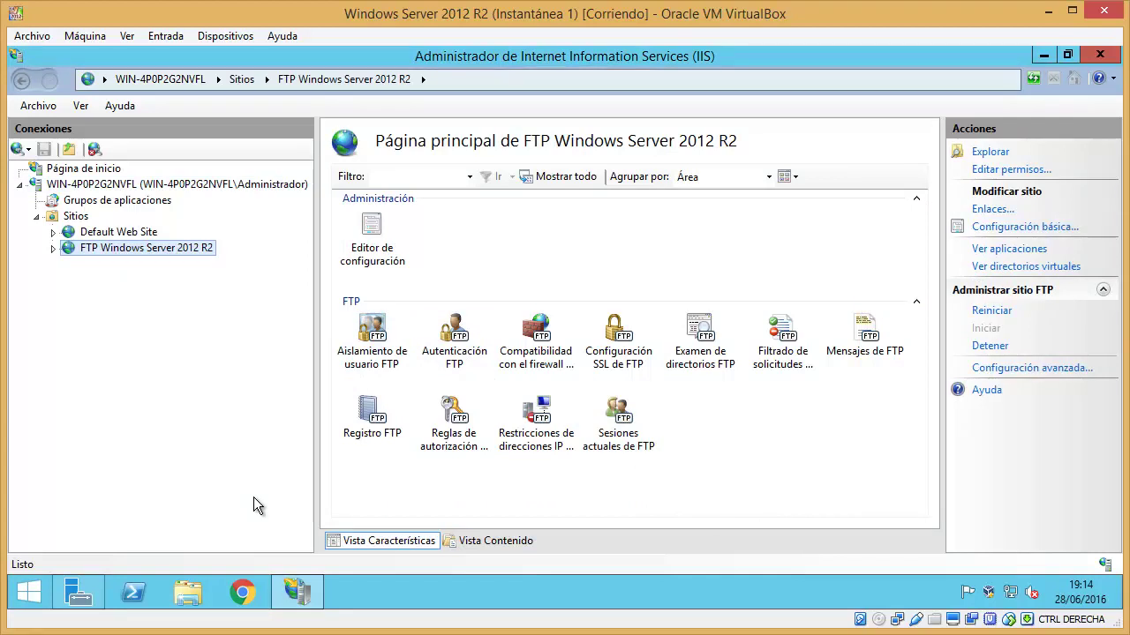
- Open File Explorer and navigate to ftp://192.158.158.201
left_click(187, 599)
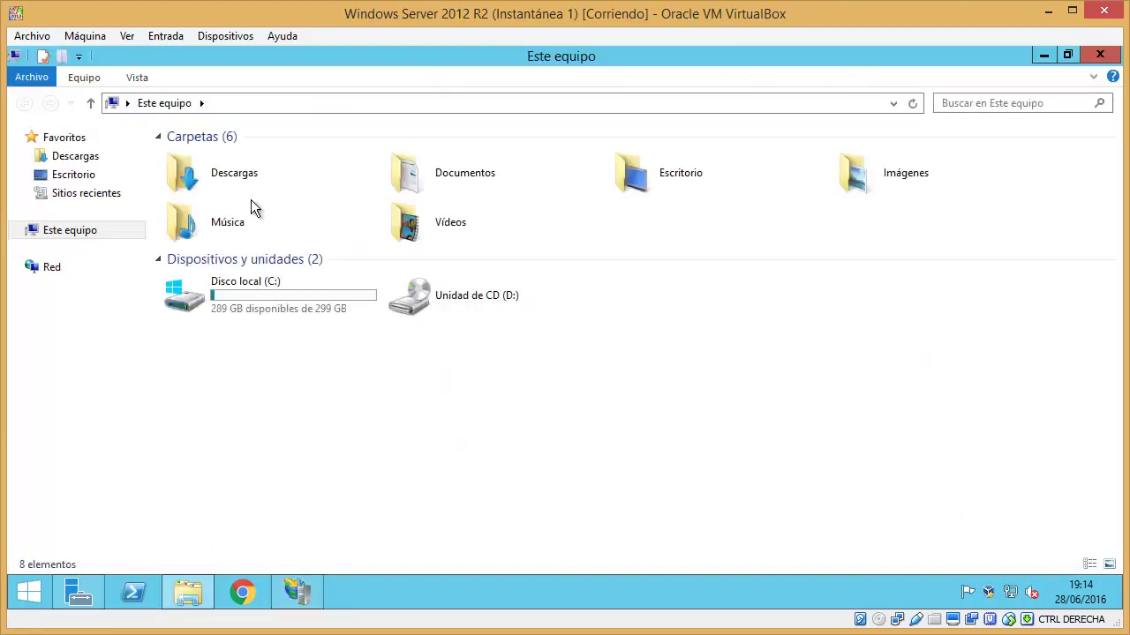
left_click(279, 104)
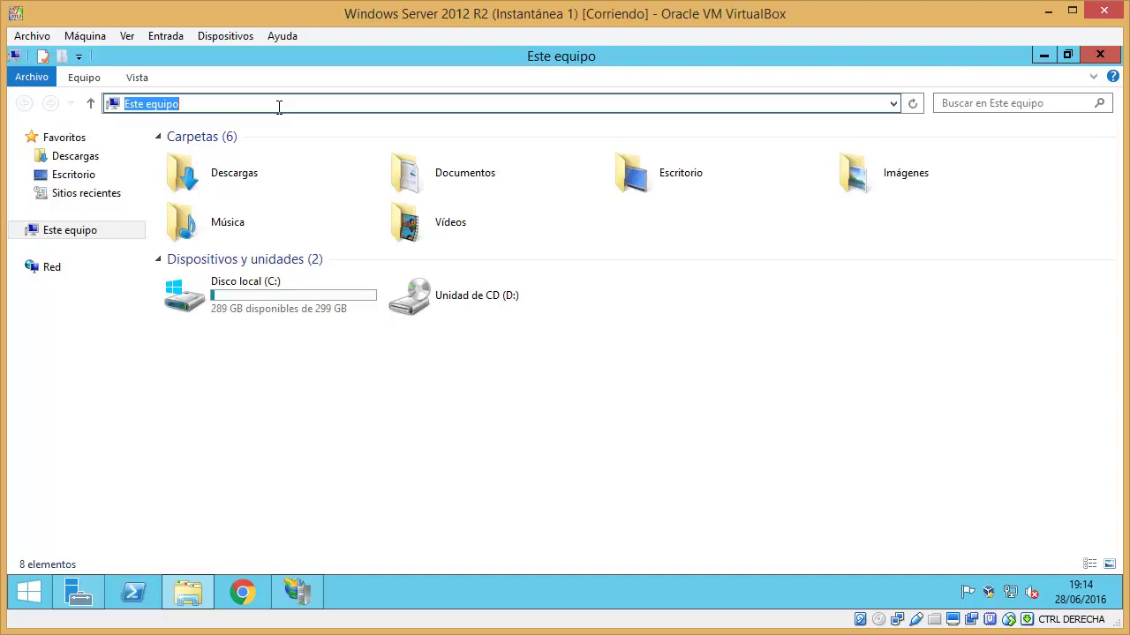
type("f")
key("Down")
key("Down")
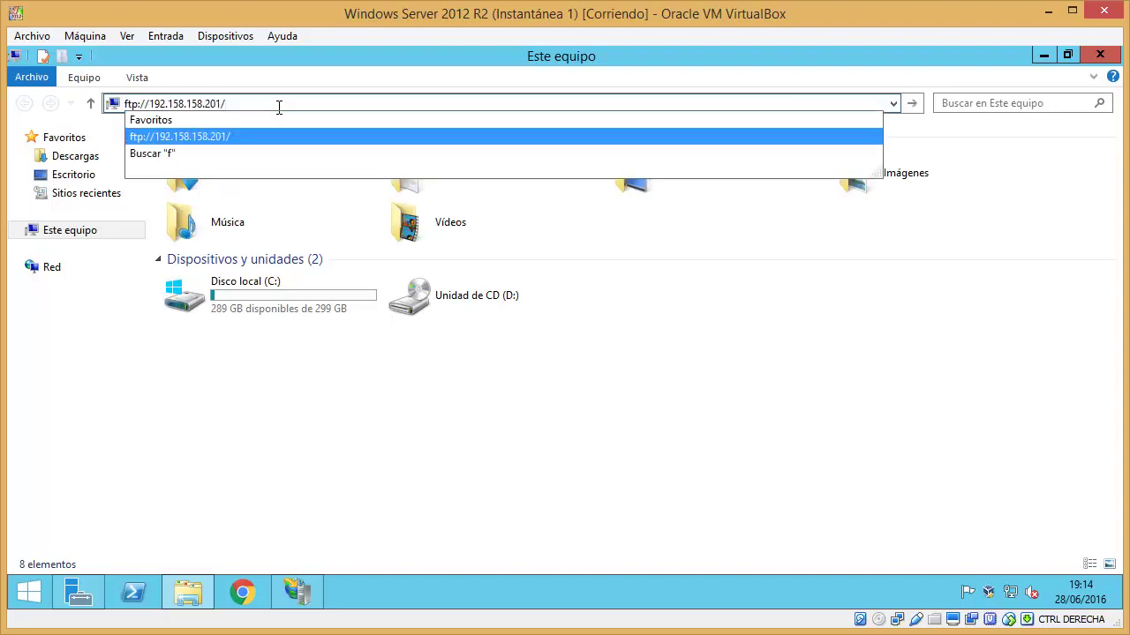
key("Escape")
left_click(236, 103)
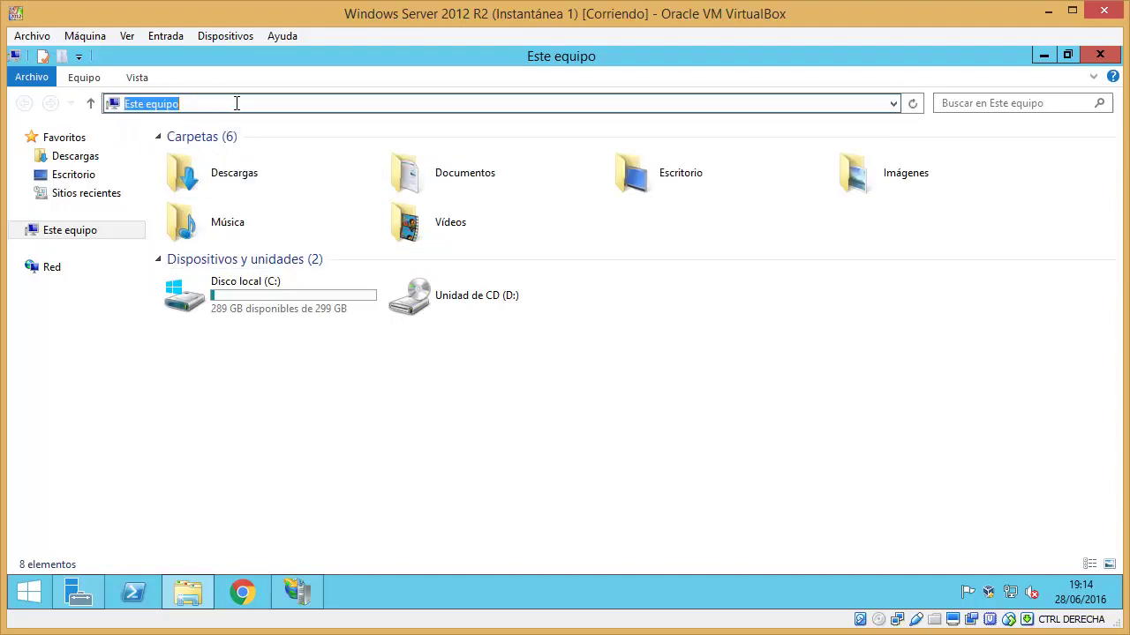
type("ftp")
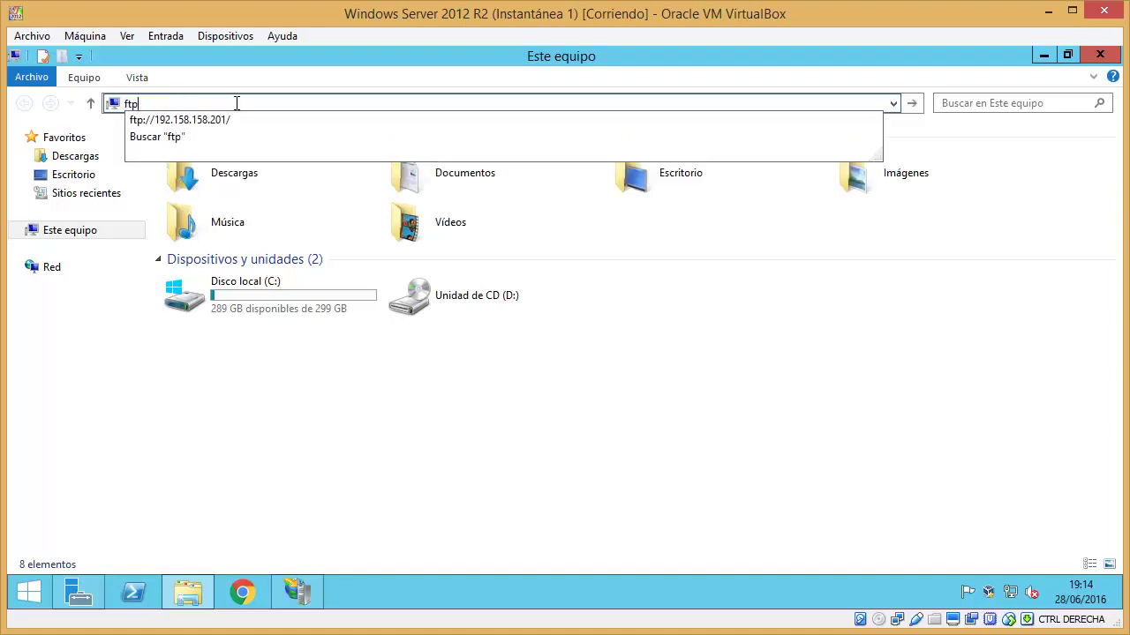
key("Down")
key("BackSpace")
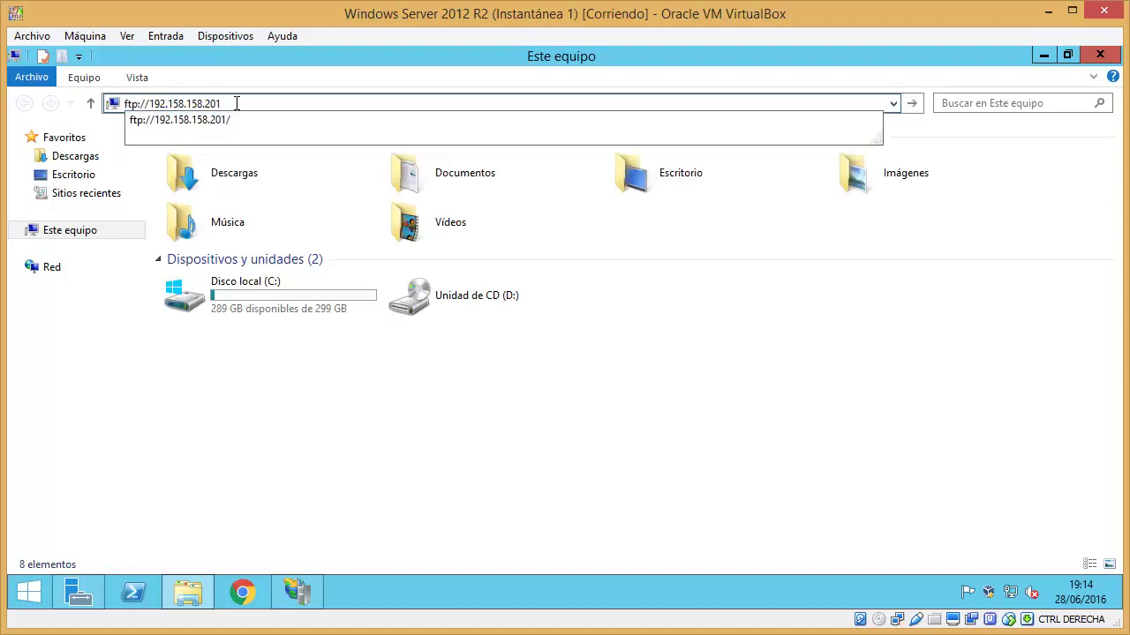
double_click(151, 104)
left_click(245, 107)
key("Return")
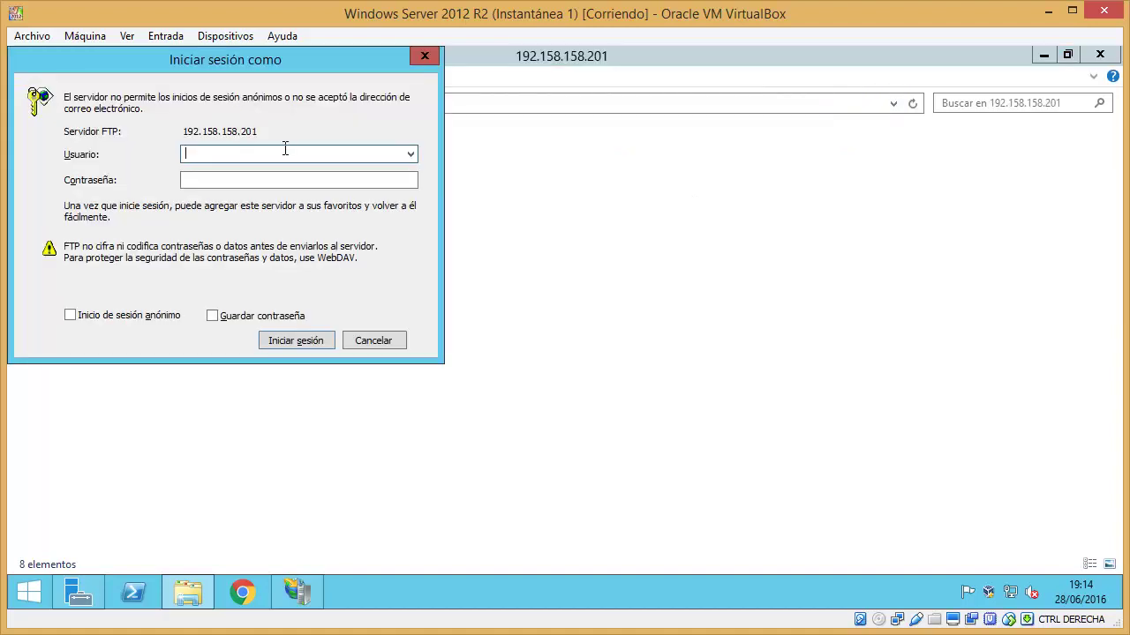
- Sign in as Administrador with the account password, choosing to save the password
type("Administrador")
key("Tab")
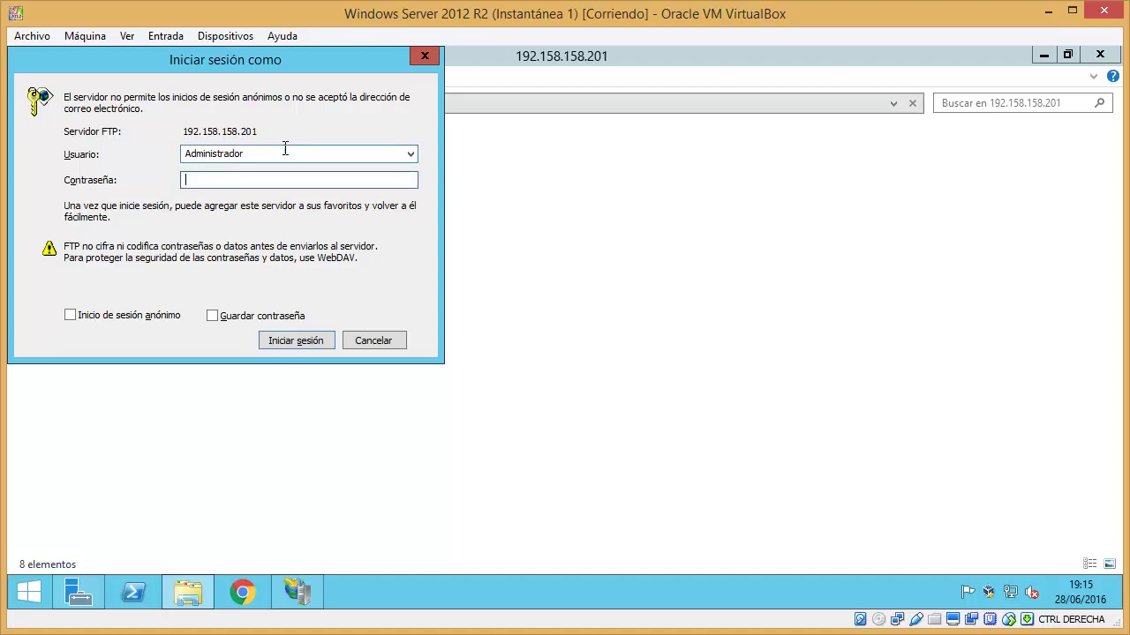
type("••••••••••••")
left_click(265, 318)
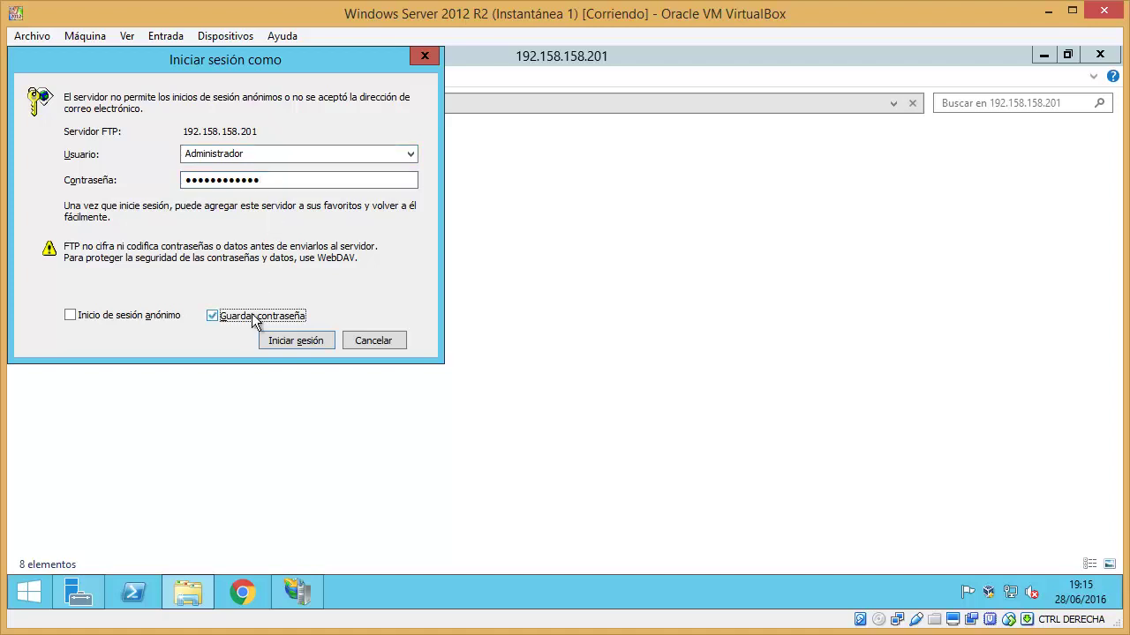
left_click(285, 338)
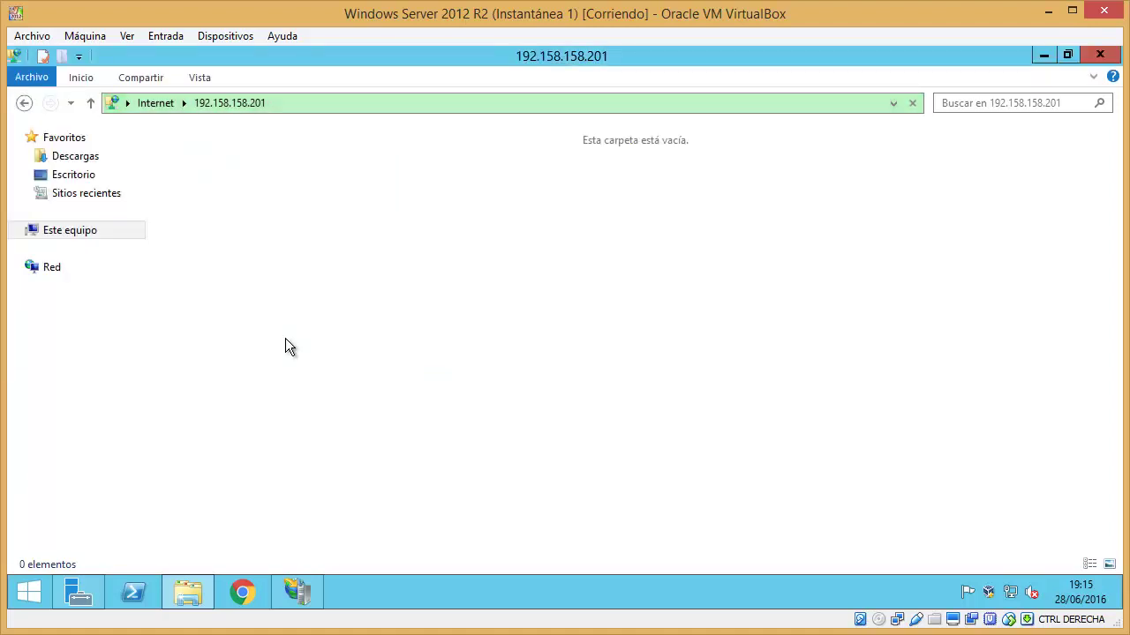
- Create new folders hola and prueba1 in the FTP root, then close the Explorer window
right_click(476, 205)
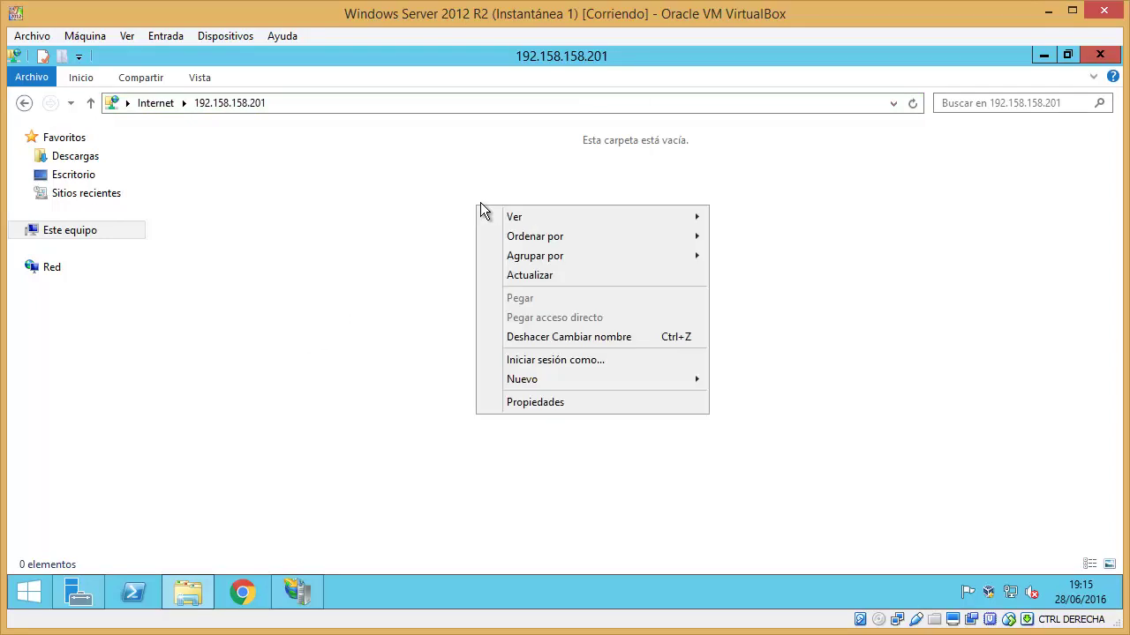
mouse_move(548, 380)
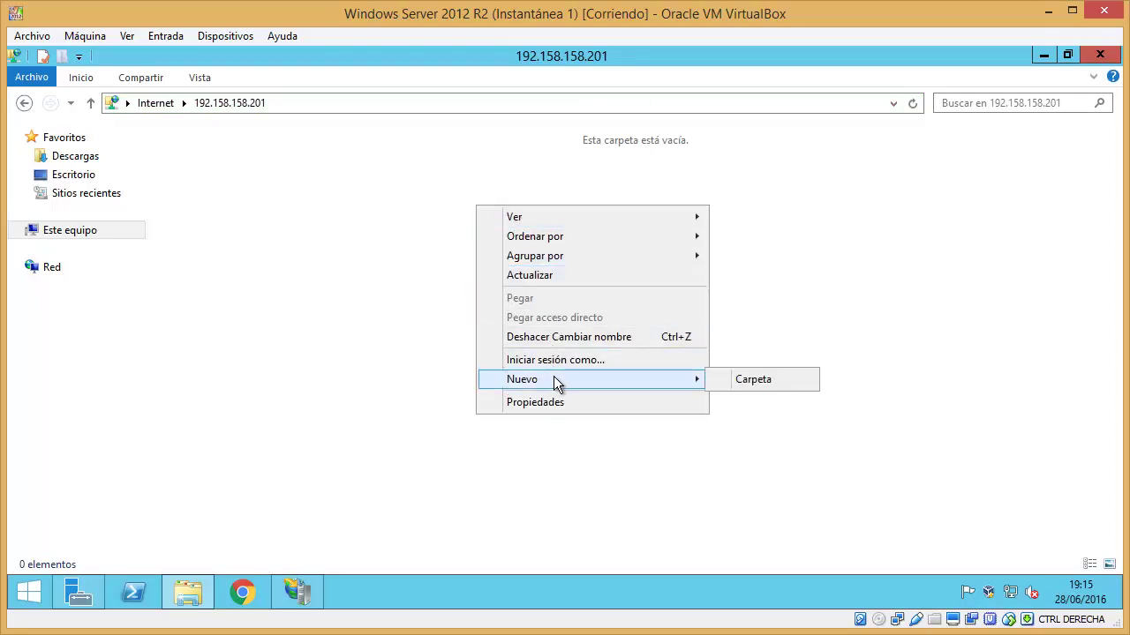
left_click(728, 381)
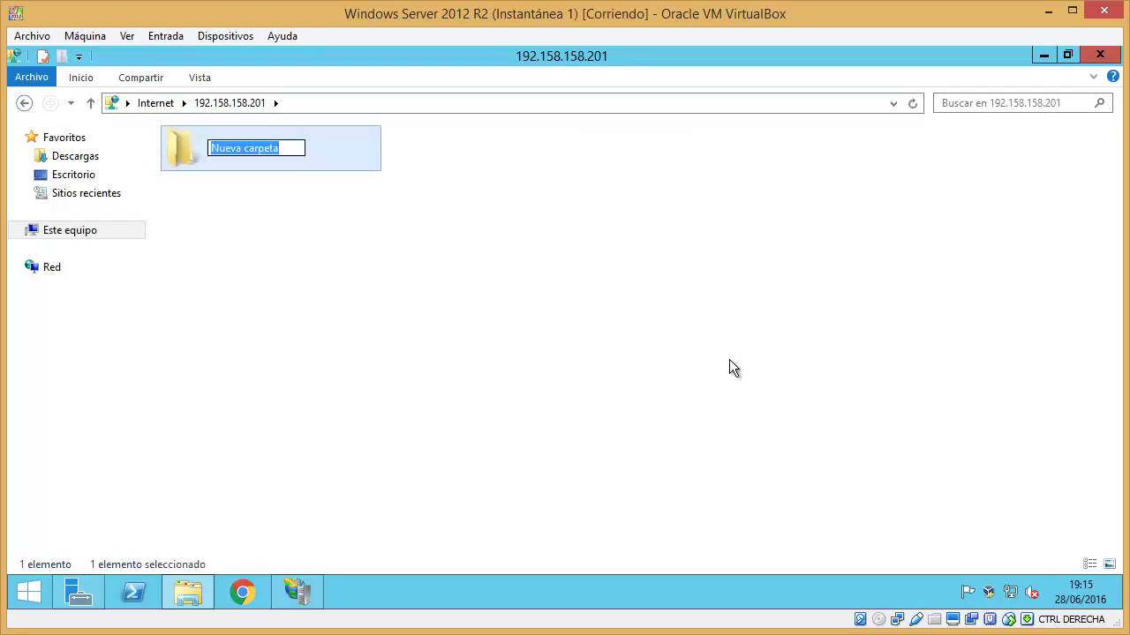
type("hola")
key("Return")
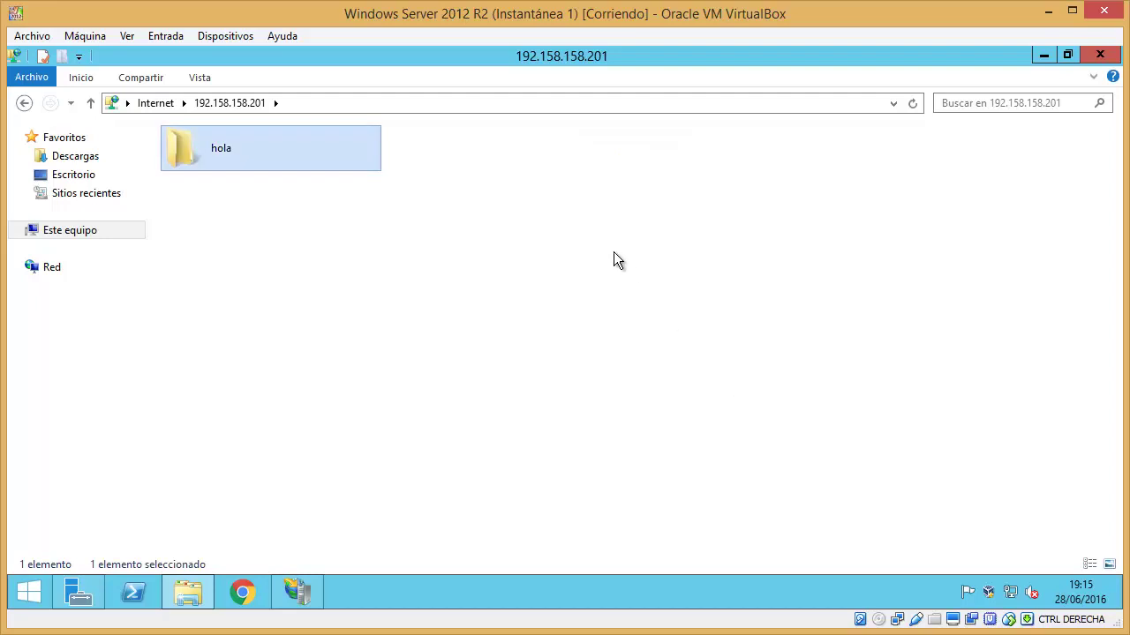
right_click(599, 239)
mouse_move(702, 416)
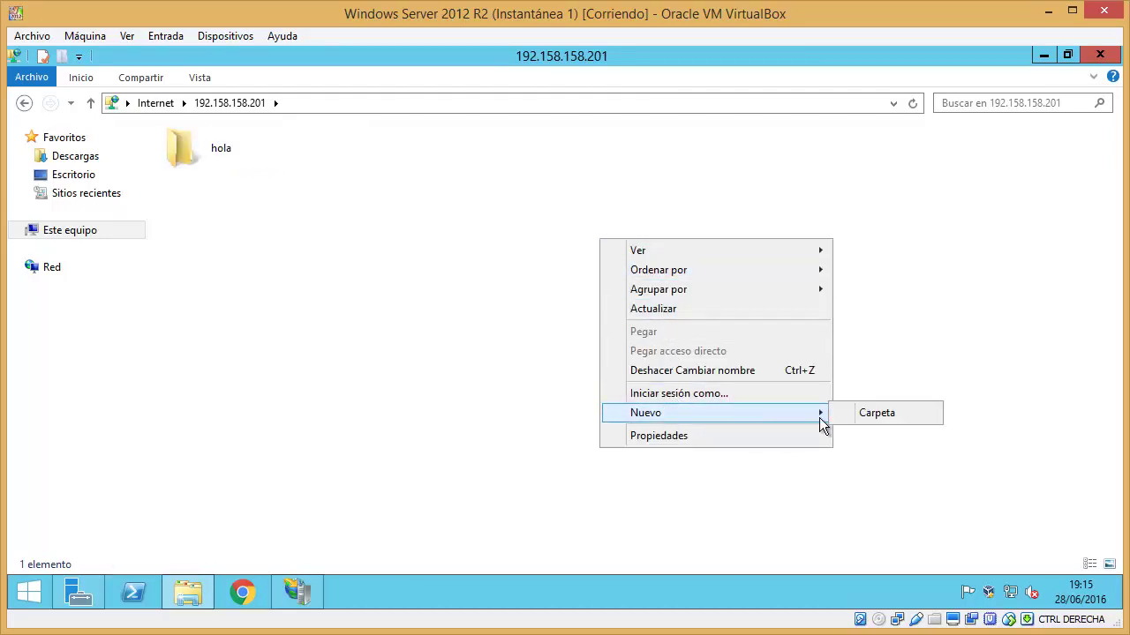
left_click(869, 415)
type("prueba1")
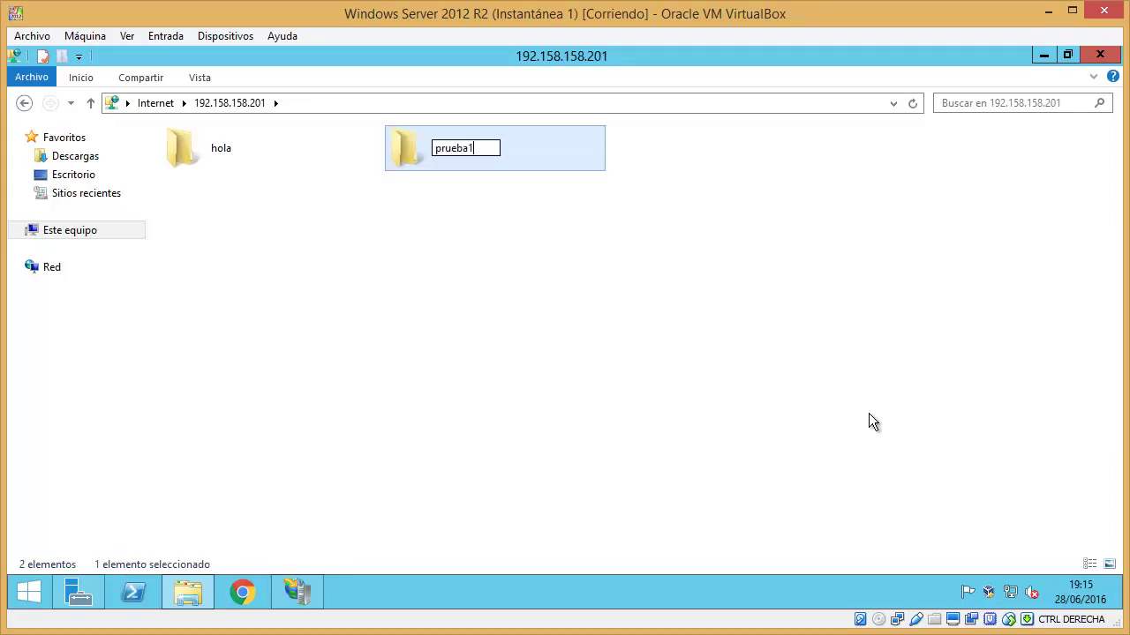
key("Return")
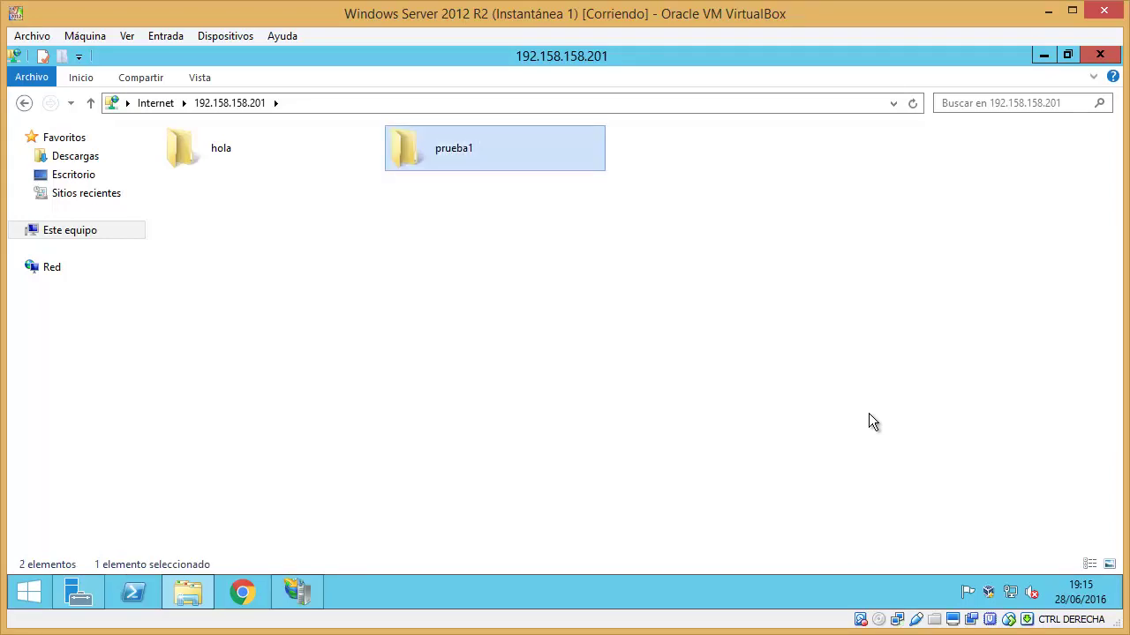
left_click(867, 404)
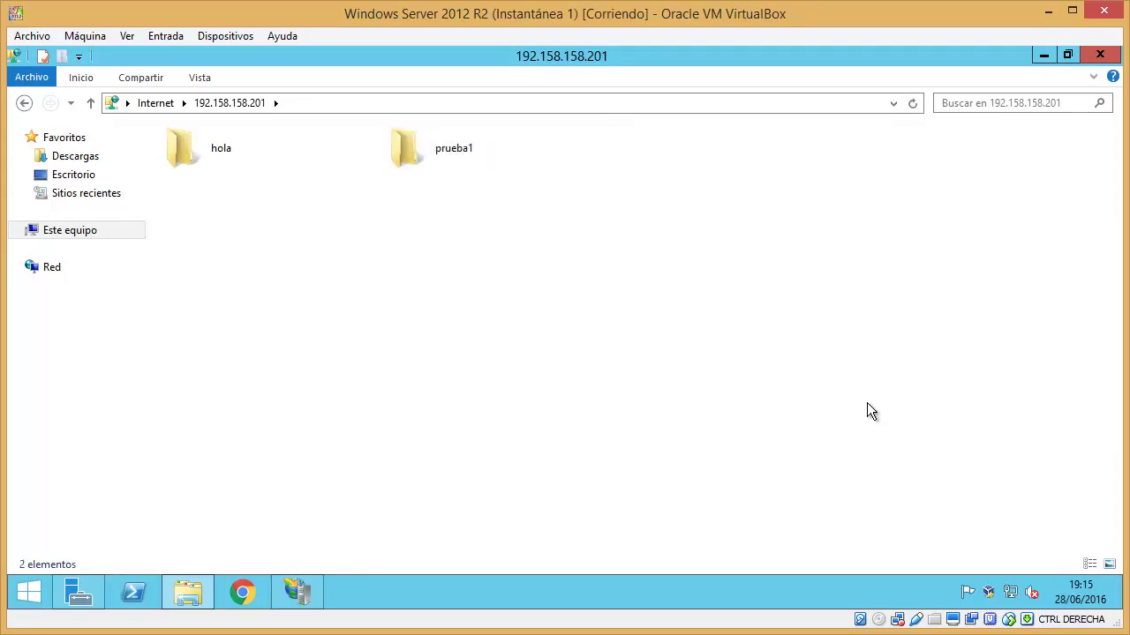
left_click(1099, 55)
- Close IIS Manager and Server Manager, then browse to C:\FTP in File Explorer to find hola and prueba1
left_click(1100, 56)
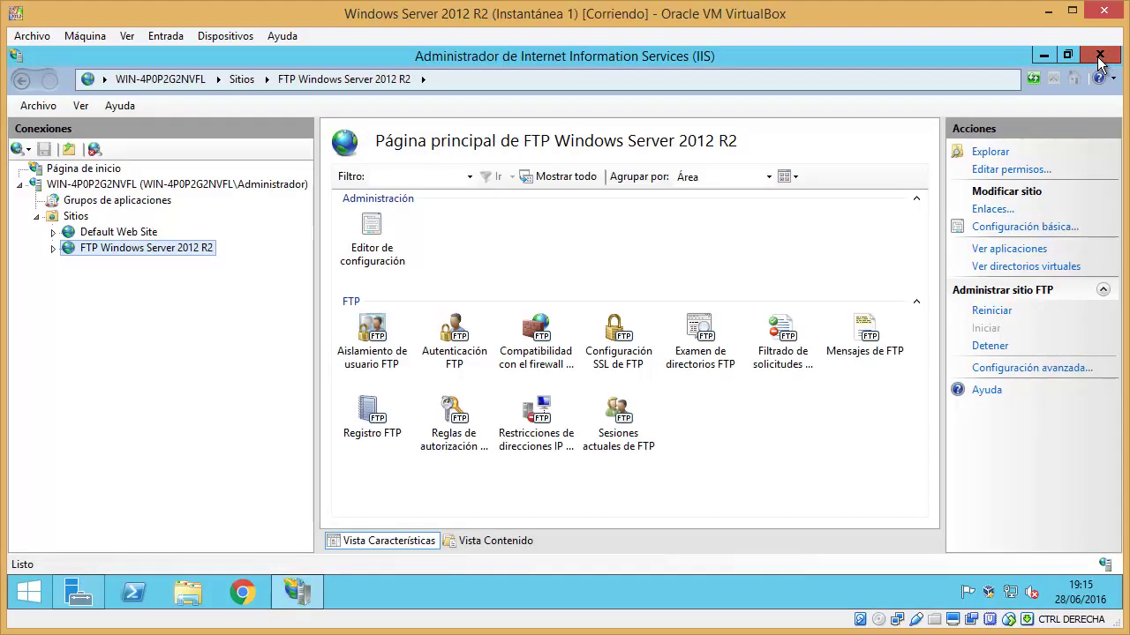
left_click(1100, 57)
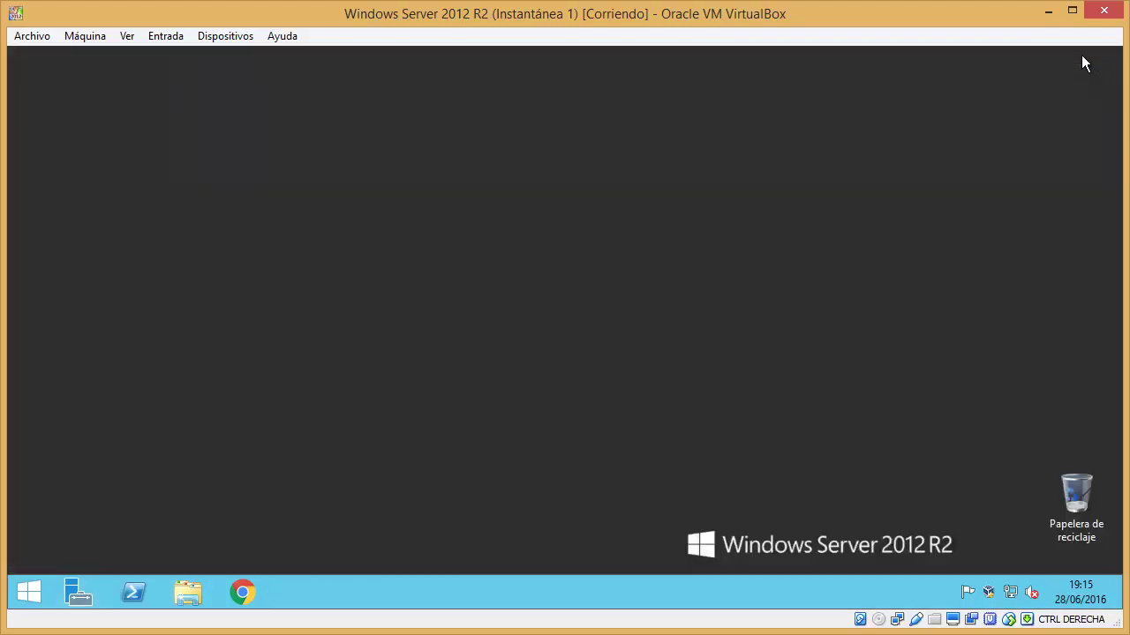
left_click(188, 589)
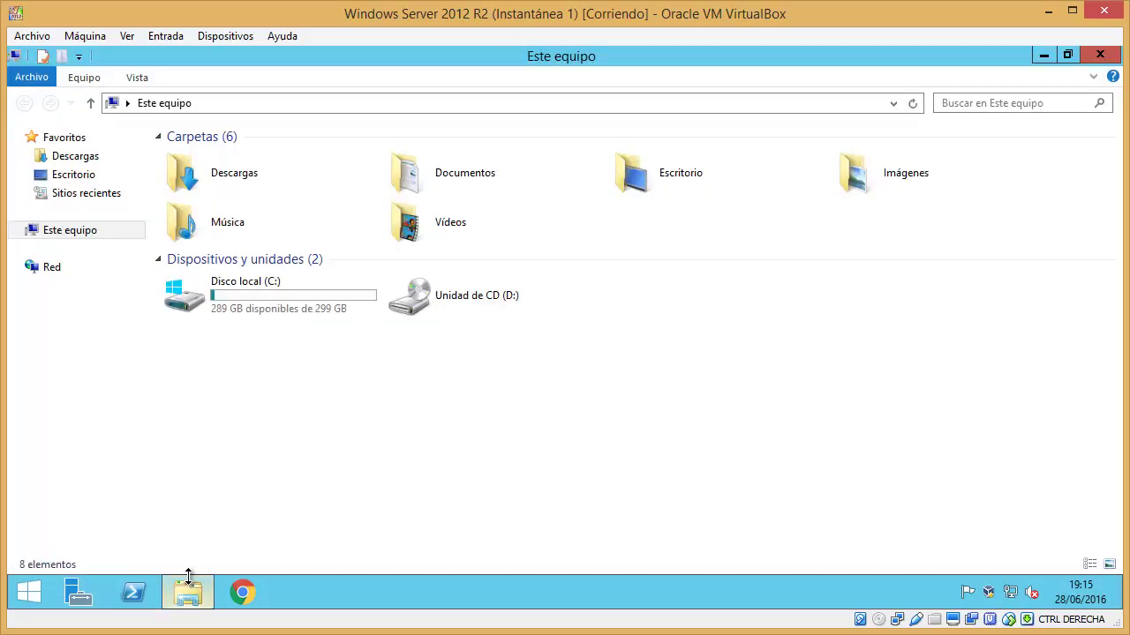
double_click(238, 305)
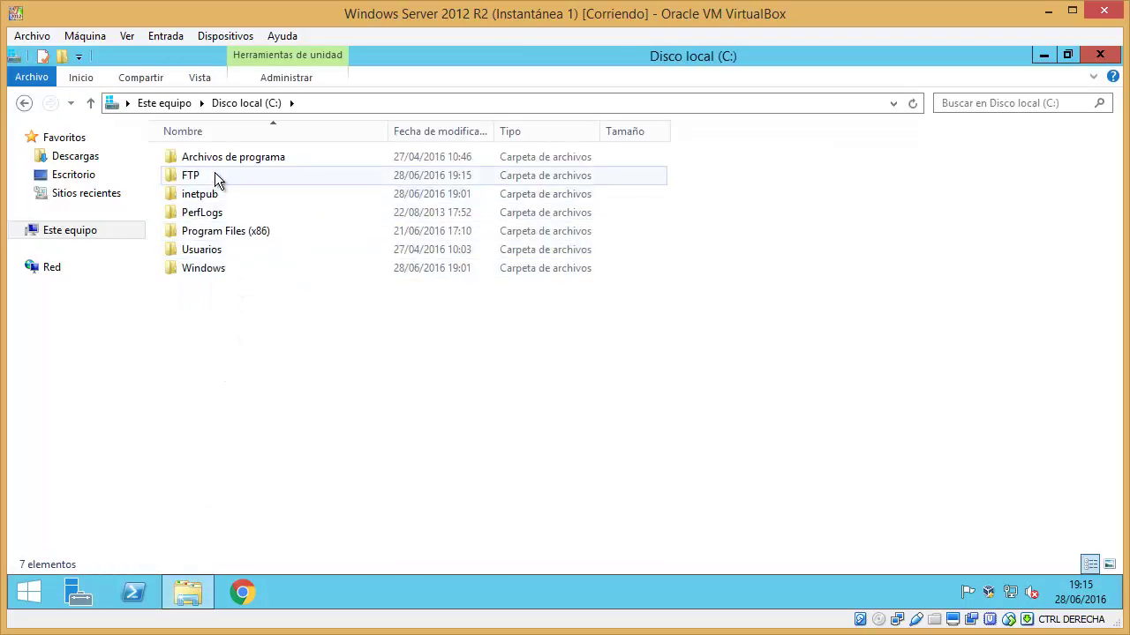
double_click(215, 175)
left_click_drag(210, 203, 242, 205)
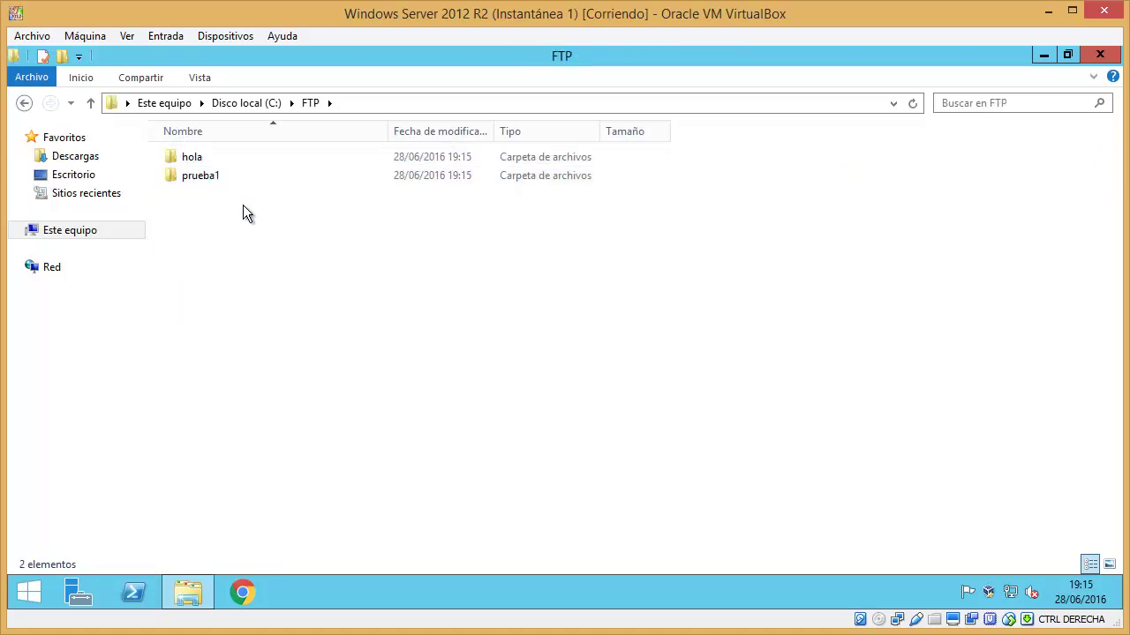